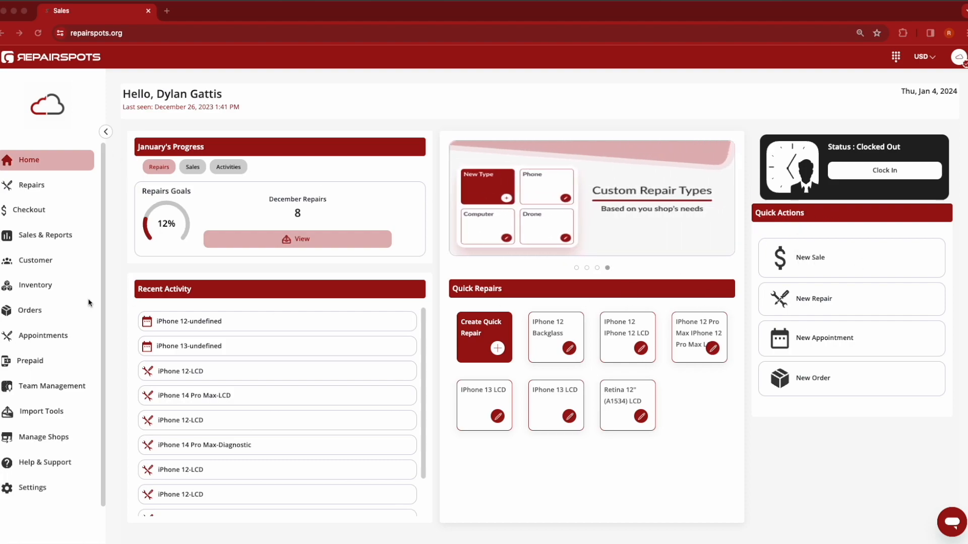
Open the checkout page and review the search filter options for the Products and Repairs categories
{"action": "left_click", "coordinate": [29, 208]}
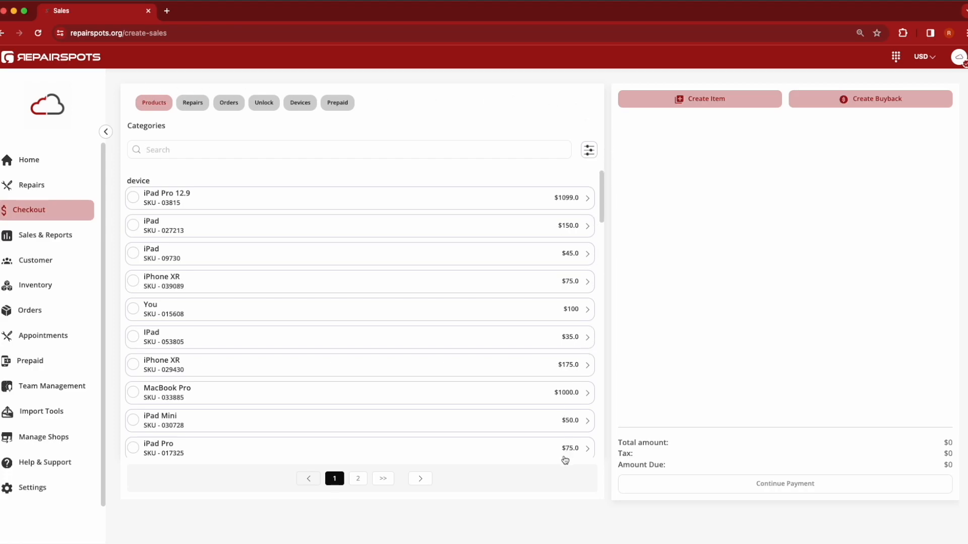
{"action": "left_click", "coordinate": [589, 150]}
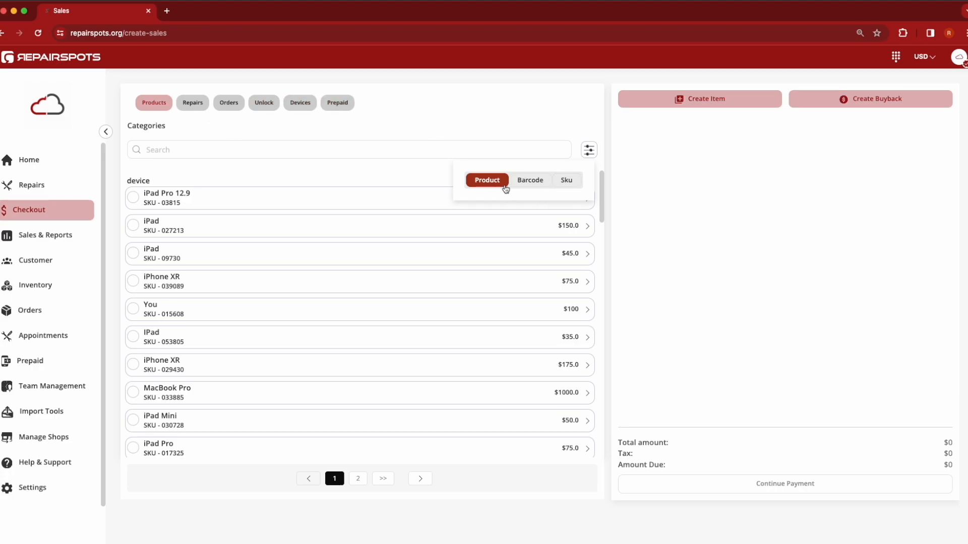
{"action": "left_click", "coordinate": [197, 105]}
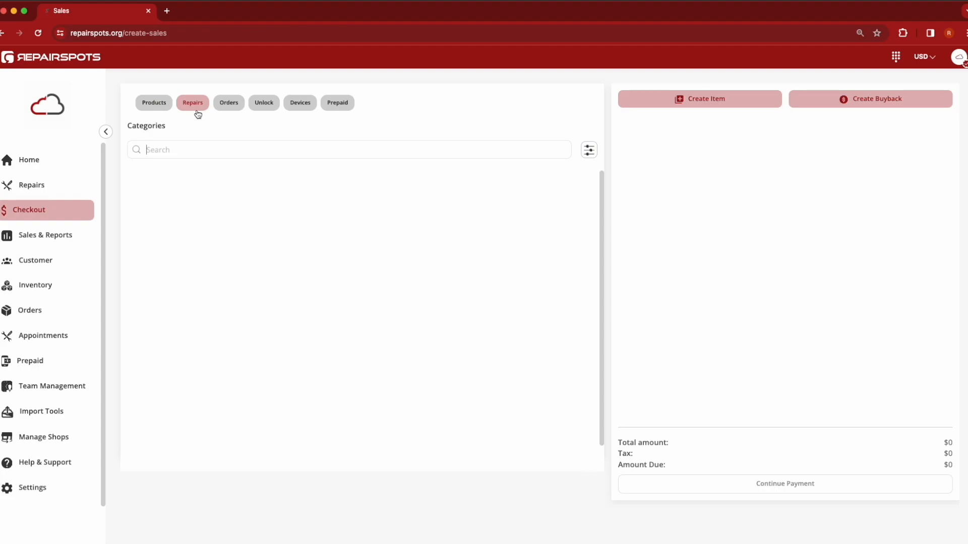
{"action": "left_click", "coordinate": [588, 150]}
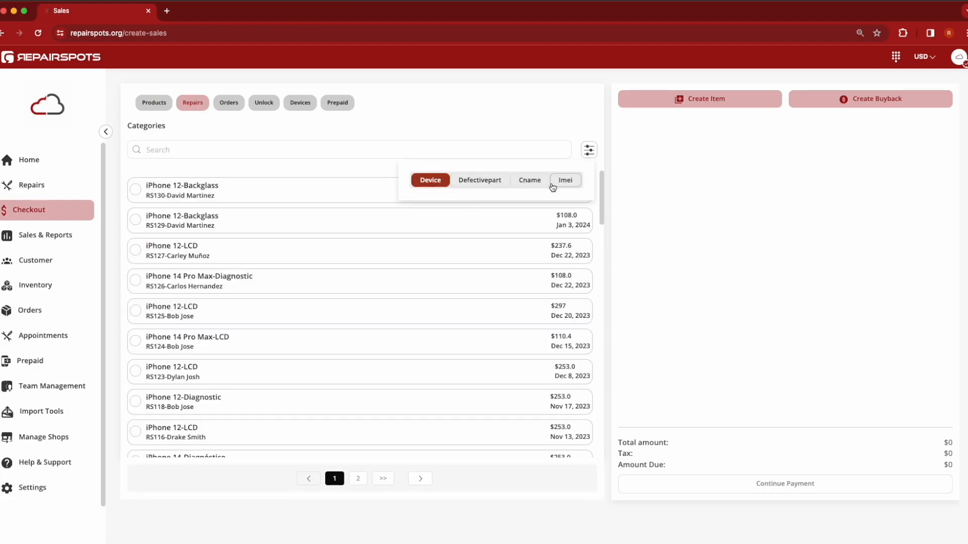
{"action": "left_click", "coordinate": [518, 135]}
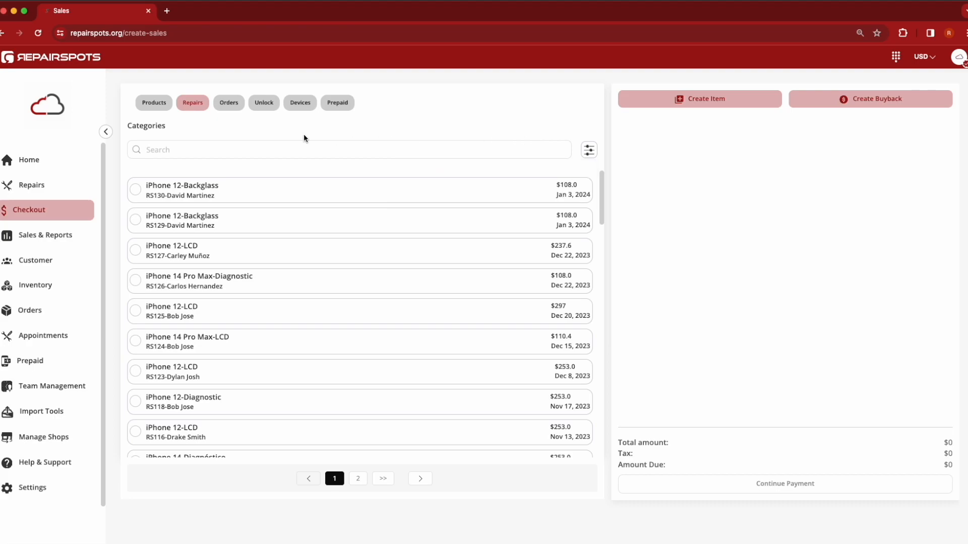
Add the $250 iPhone XR (16481), the USB_C to Lighting Cable and the 3 In 1 Charger from Products to the sale
{"action": "left_click", "coordinate": [154, 102]}
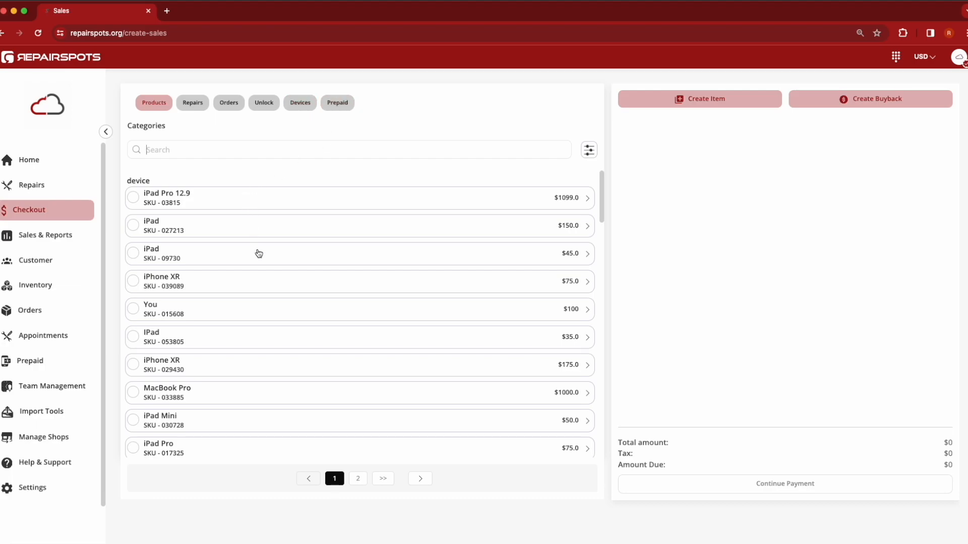
{"action": "scroll", "coordinate": [234, 259], "scroll_direction": "down", "scroll_amount": 1}
{"action": "scroll", "coordinate": [234, 260], "scroll_direction": "down", "scroll_amount": 5}
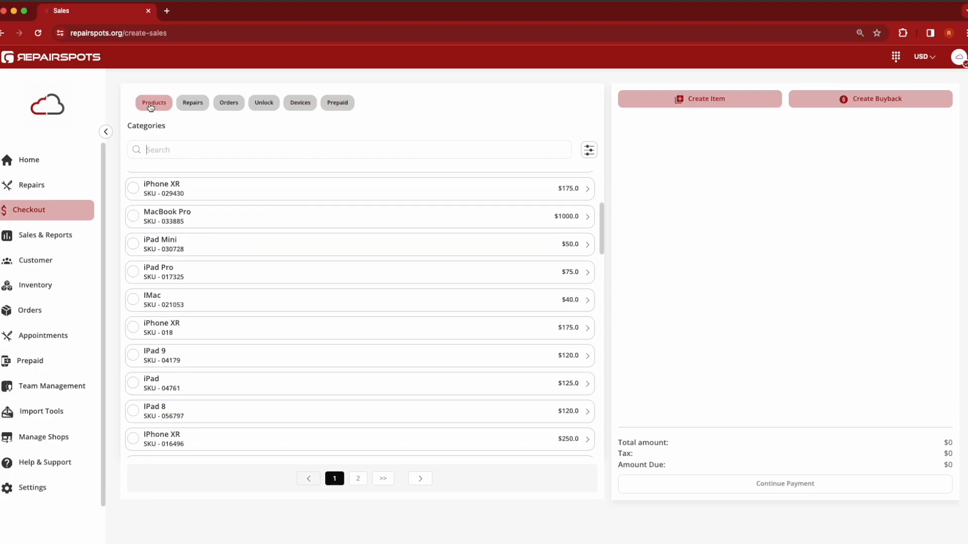
{"action": "scroll", "coordinate": [281, 350], "scroll_direction": "down", "scroll_amount": 7}
{"action": "scroll", "coordinate": [280, 347], "scroll_direction": "down", "scroll_amount": 3}
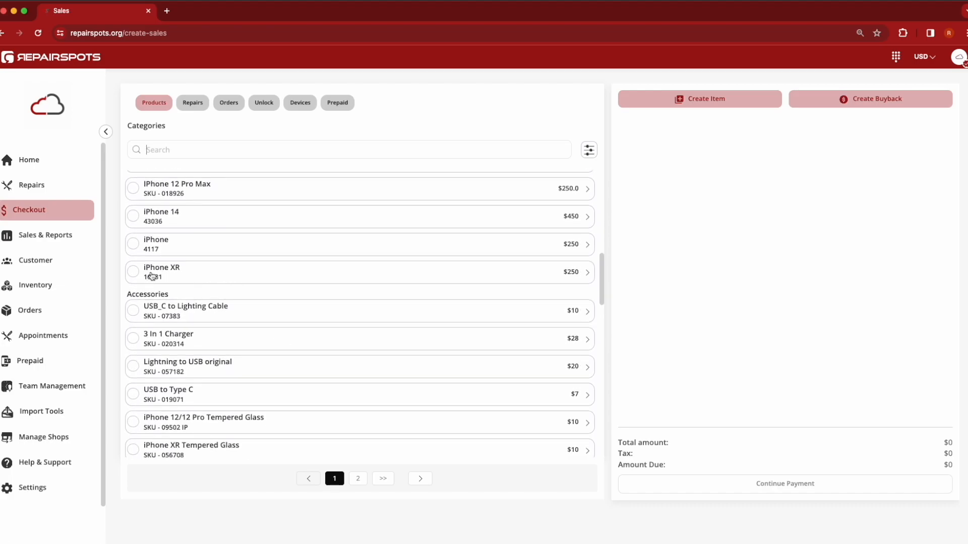
{"action": "left_click", "coordinate": [151, 276]}
{"action": "scroll", "coordinate": [285, 325], "scroll_direction": "down", "scroll_amount": 1}
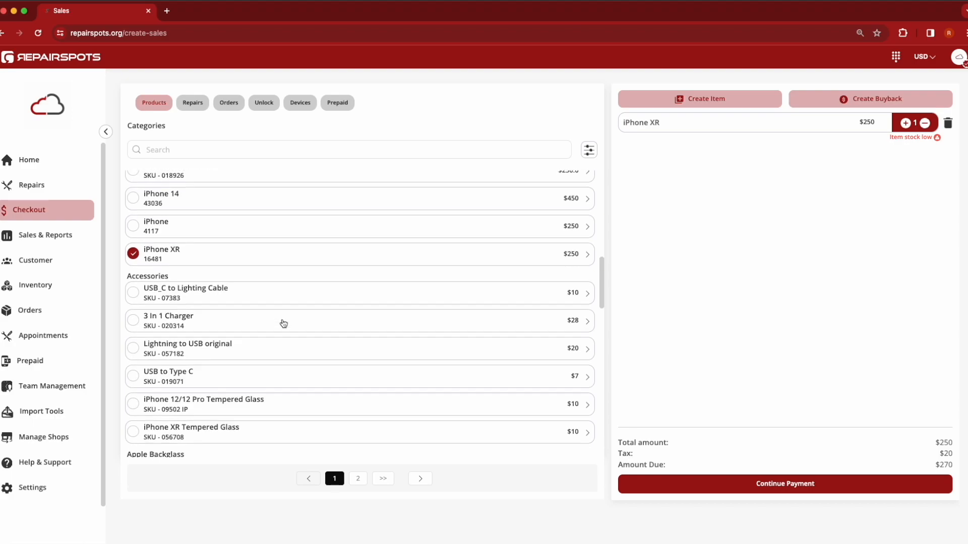
{"action": "scroll", "coordinate": [181, 306], "scroll_direction": "down", "scroll_amount": 1}
{"action": "left_click", "coordinate": [171, 281]}
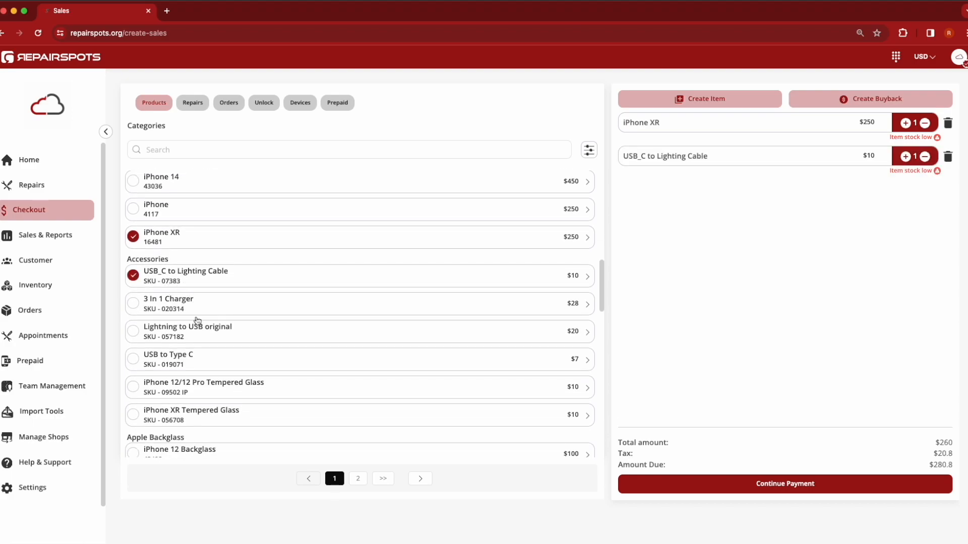
{"action": "left_click", "coordinate": [192, 309]}
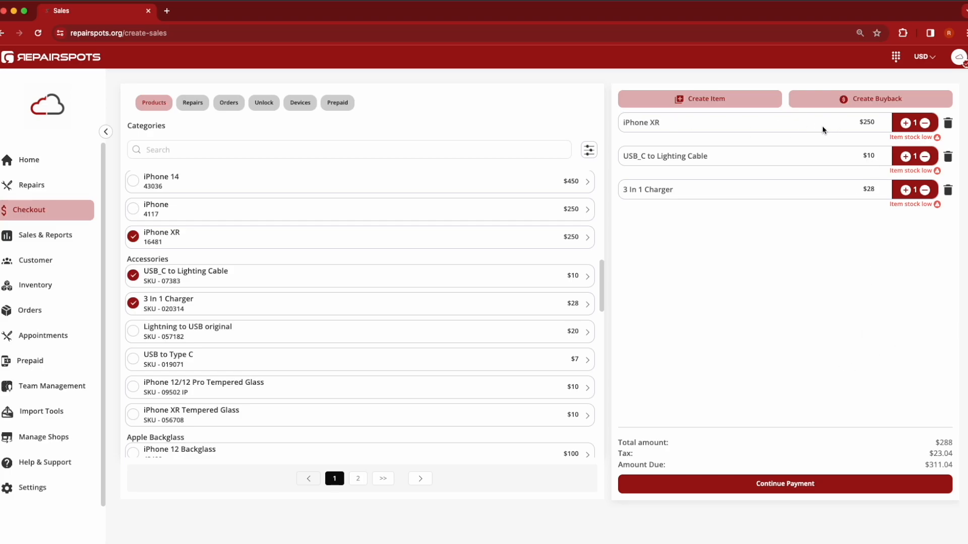
Examine the price update option and the stock notice of the iPhone XR in the cart
{"action": "left_click", "coordinate": [866, 122]}
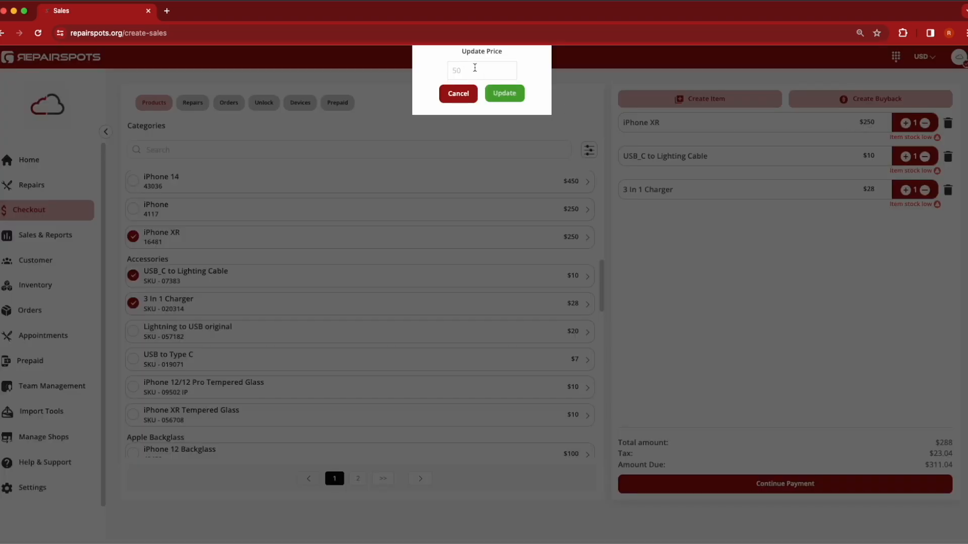
{"action": "left_click", "coordinate": [458, 94]}
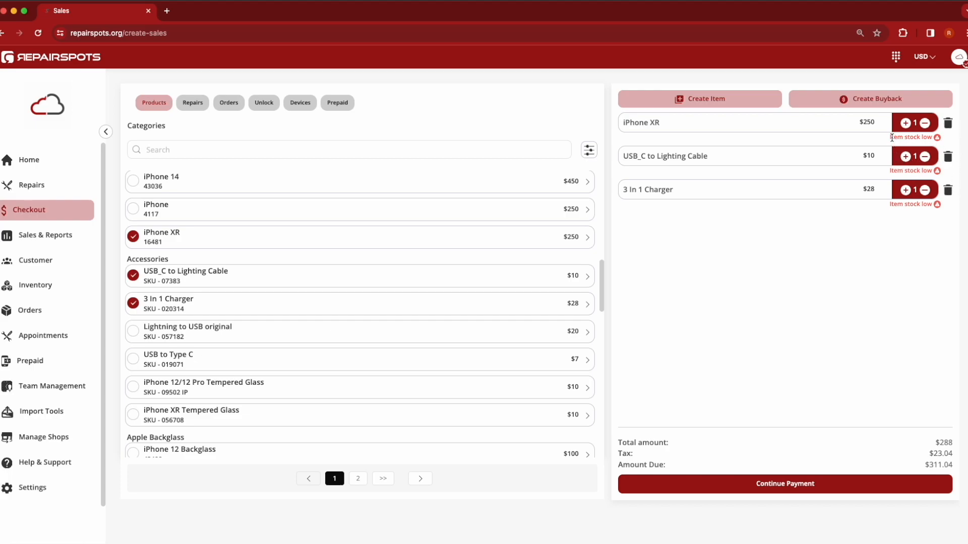
{"action": "left_click_drag", "start_coordinate": [889, 138], "coordinate": [945, 141]}
{"action": "left_click", "coordinate": [945, 140]}
{"action": "left_click_drag", "start_coordinate": [887, 137], "coordinate": [943, 139]}
{"action": "left_click", "coordinate": [942, 139]}
Review the new item form for the Quick Add and Inventory Item types, and cancel it
{"action": "left_click", "coordinate": [675, 104]}
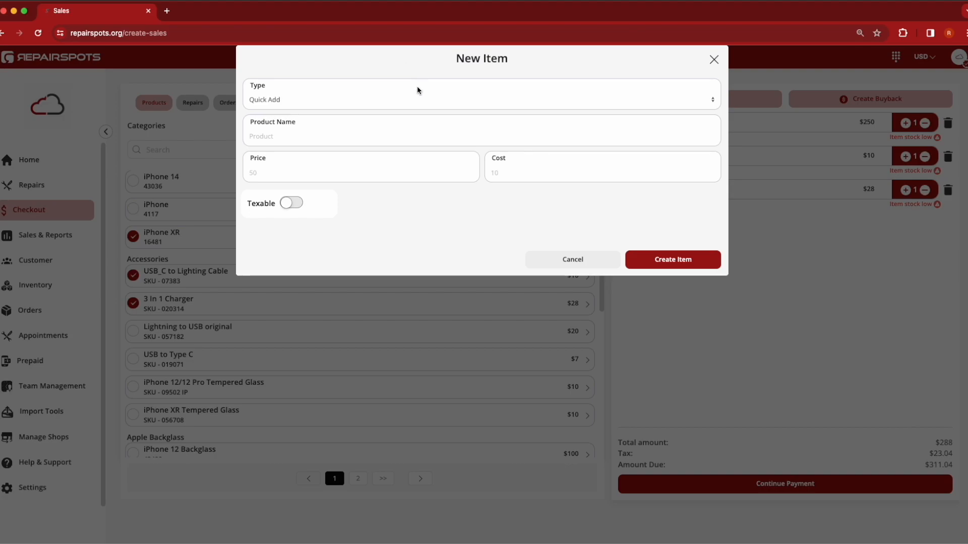
{"action": "left_click", "coordinate": [315, 99]}
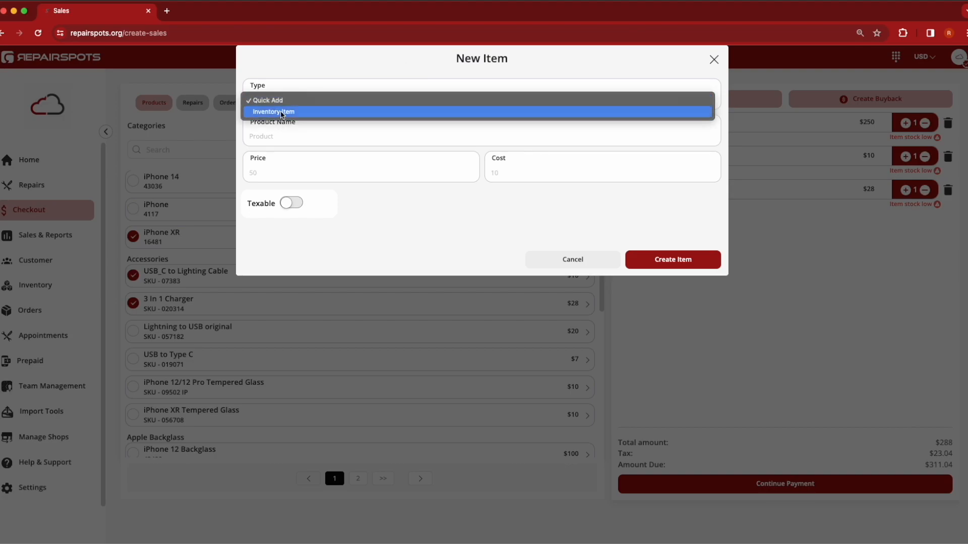
{"action": "left_click", "coordinate": [302, 112]}
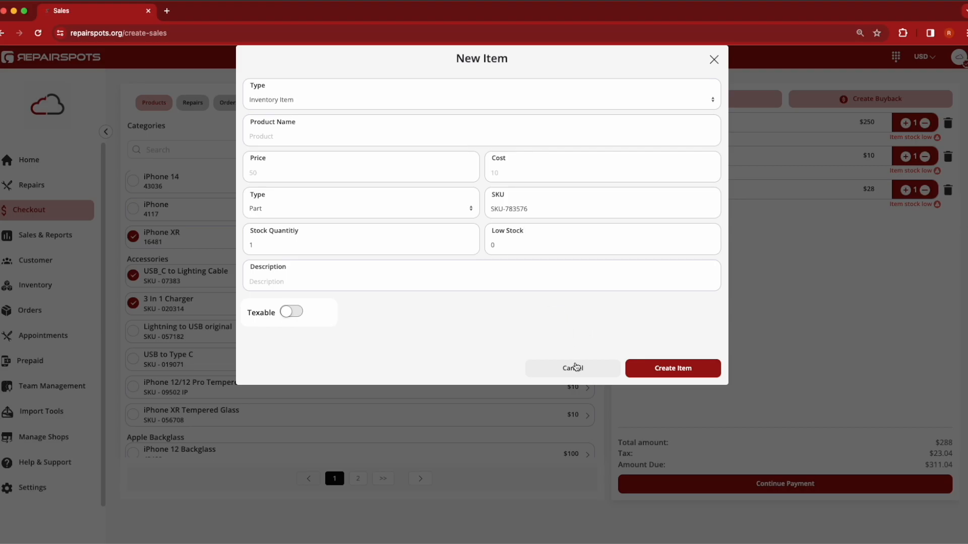
{"action": "left_click", "coordinate": [575, 367]}
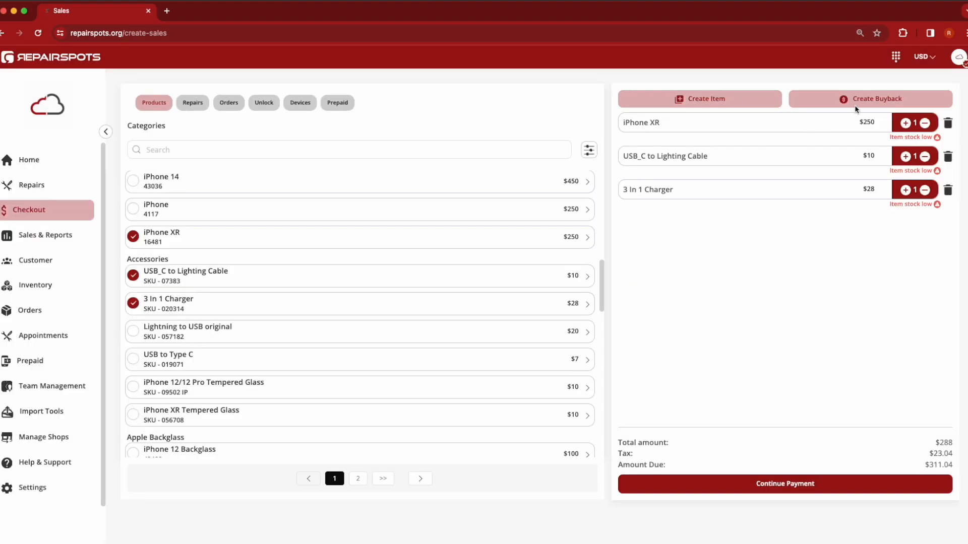
Review the buyback form for the Device and Other purchase options, and cancel it
{"action": "left_click", "coordinate": [878, 104]}
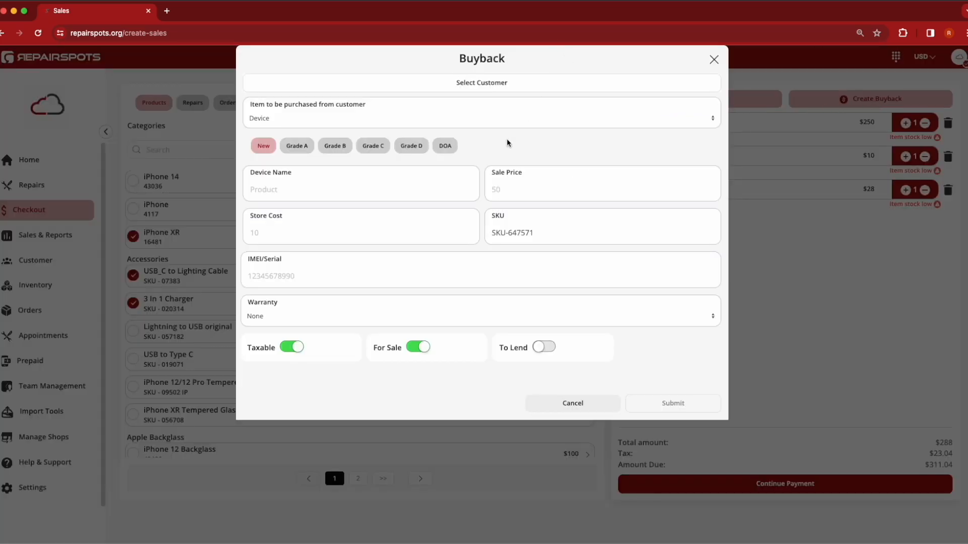
{"action": "left_click", "coordinate": [508, 125]}
{"action": "left_click", "coordinate": [508, 121]}
{"action": "left_click_drag", "start_coordinate": [285, 222], "coordinate": [249, 217]}
{"action": "left_click", "coordinate": [418, 347]}
{"action": "left_click", "coordinate": [412, 347]}
{"action": "left_click", "coordinate": [553, 124]}
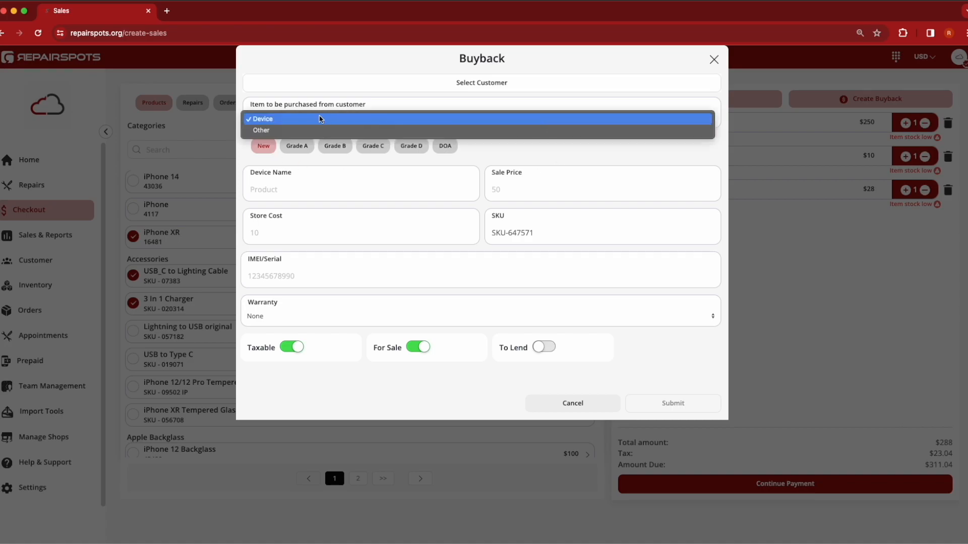
{"action": "left_click", "coordinate": [282, 130]}
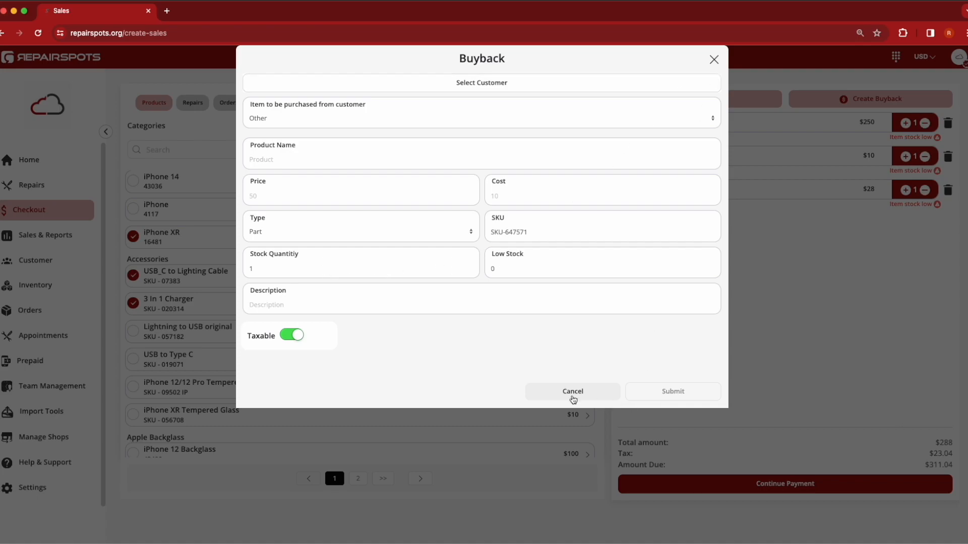
{"action": "left_click", "coordinate": [572, 391]}
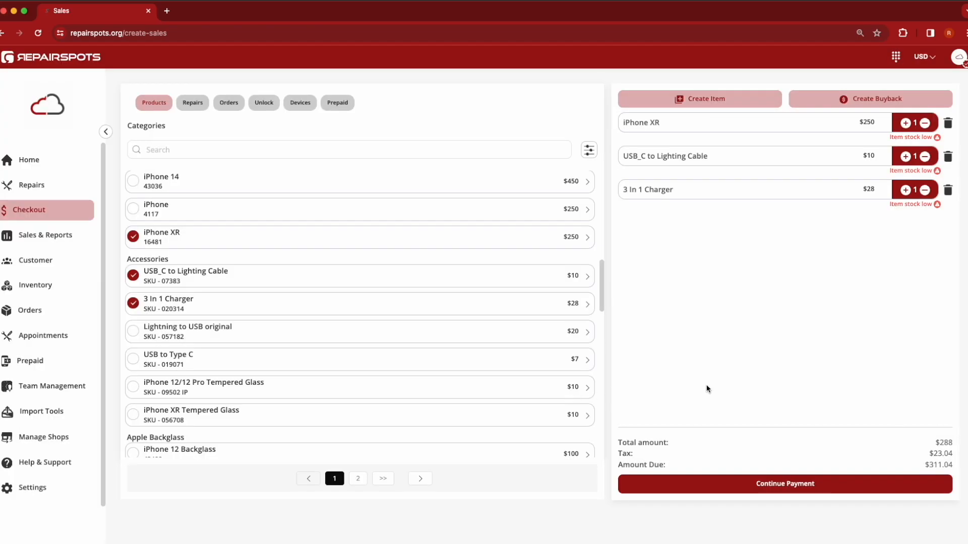
Continue the sale to payment and link an existing customer from the customer list
{"action": "left_click", "coordinate": [800, 493]}
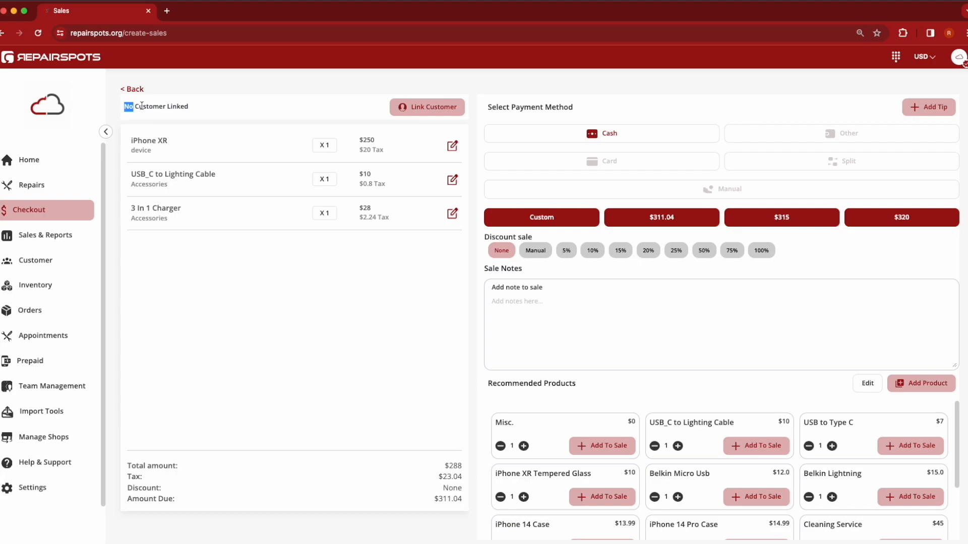
{"action": "left_click_drag", "start_coordinate": [125, 106], "coordinate": [197, 109]}
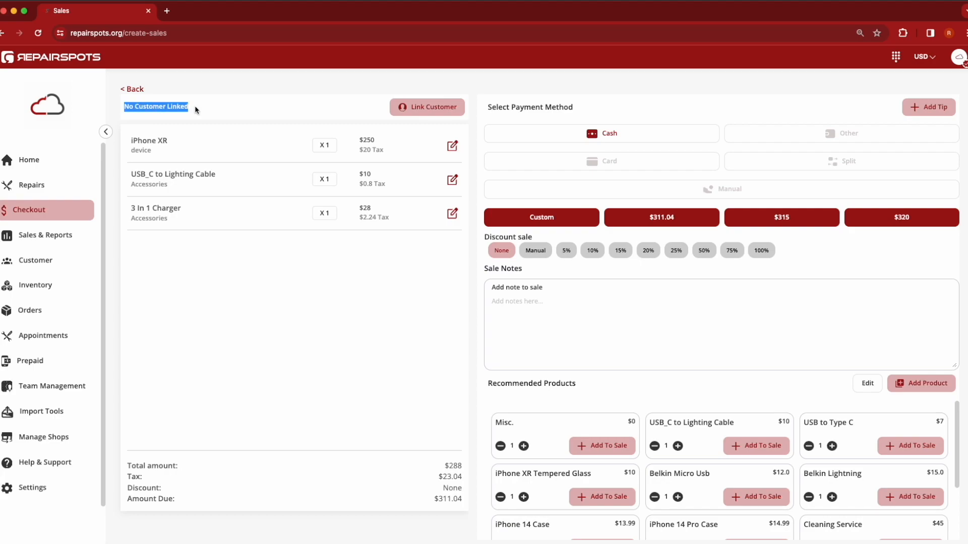
{"action": "left_click", "coordinate": [245, 115]}
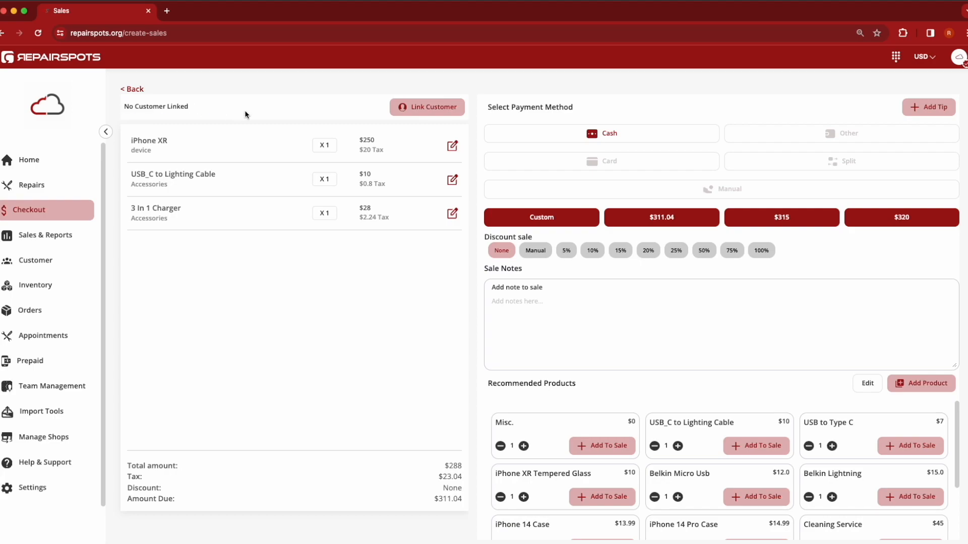
{"action": "left_click", "coordinate": [436, 116]}
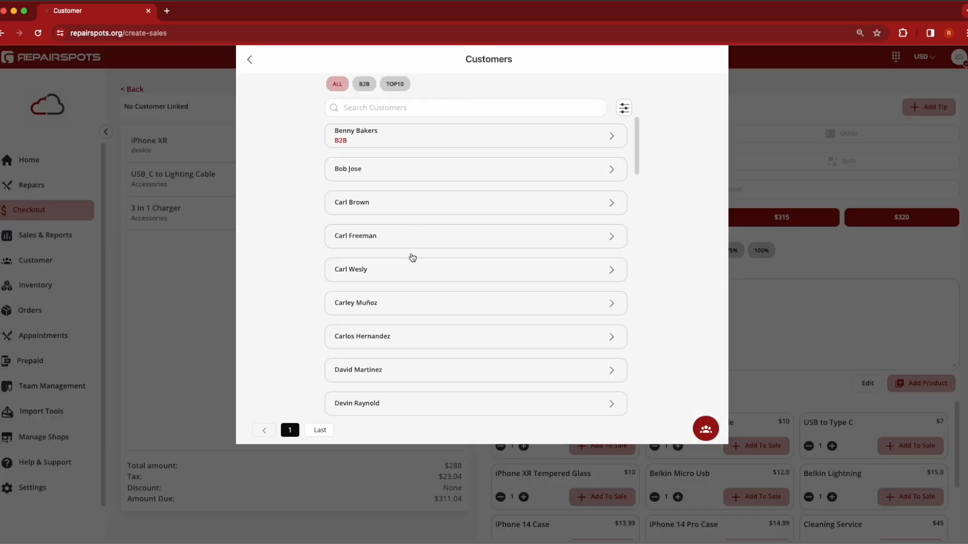
{"action": "scroll", "coordinate": [413, 277], "scroll_direction": "down", "scroll_amount": 4}
{"action": "scroll", "coordinate": [379, 194], "scroll_direction": "up", "scroll_amount": 2}
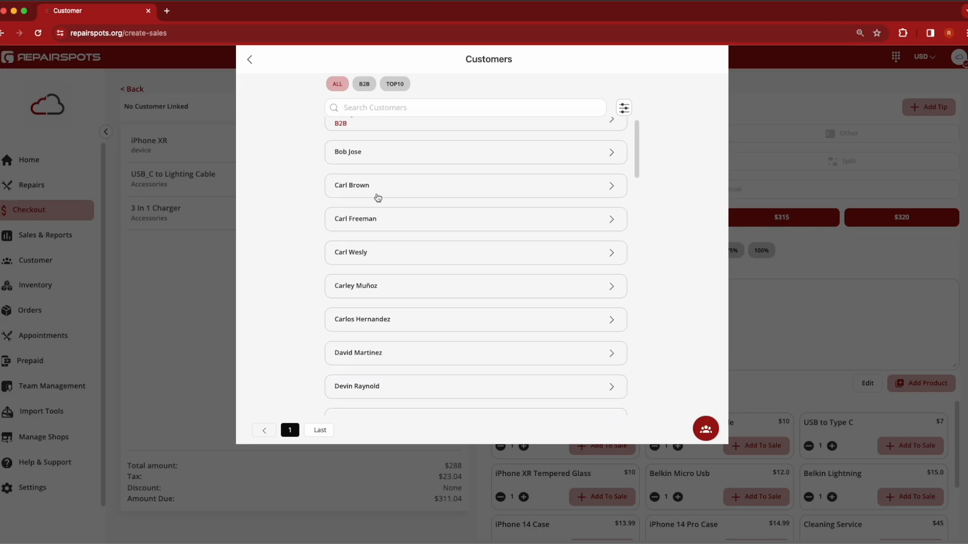
{"action": "left_click", "coordinate": [376, 262]}
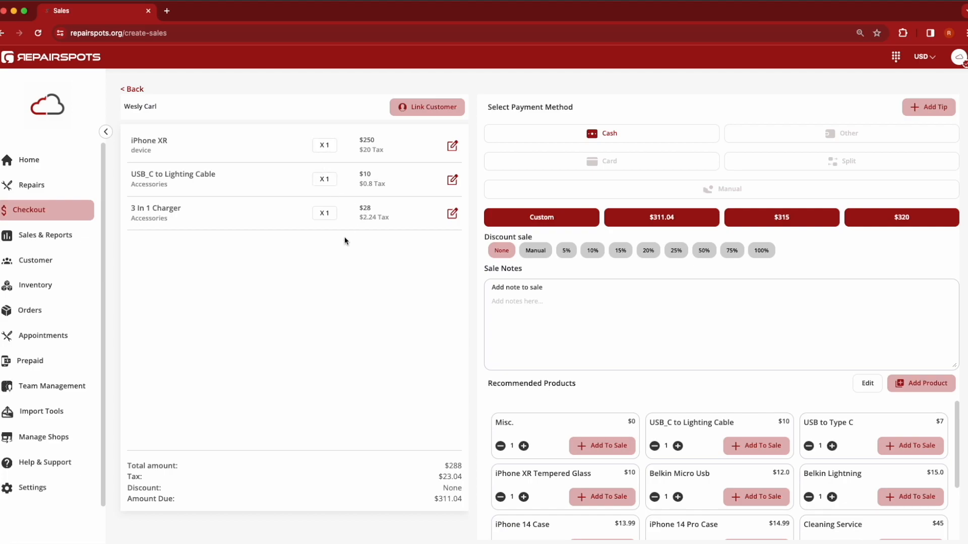
View the price, quantity and tax editing options of the iPhone XR line in the sale
{"action": "left_click", "coordinate": [453, 147]}
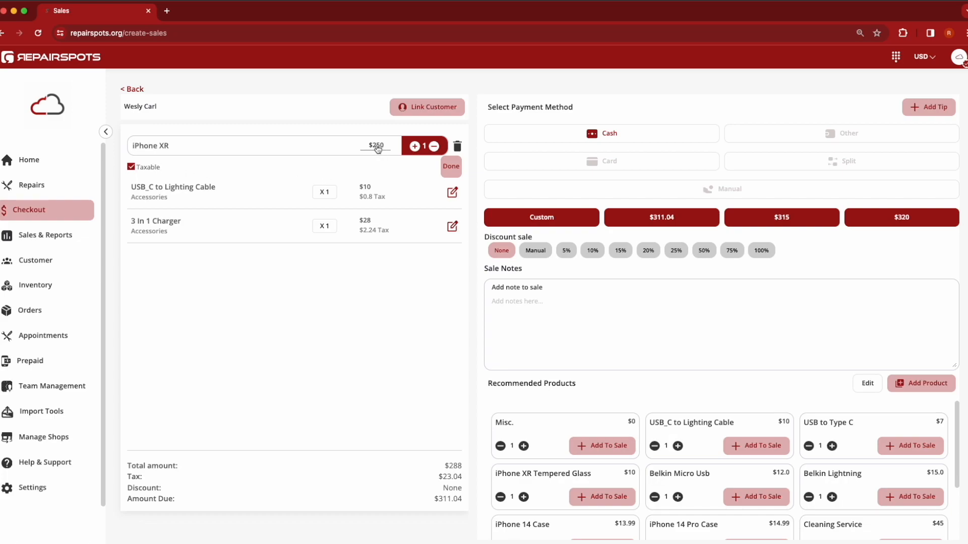
{"action": "left_click", "coordinate": [450, 169]}
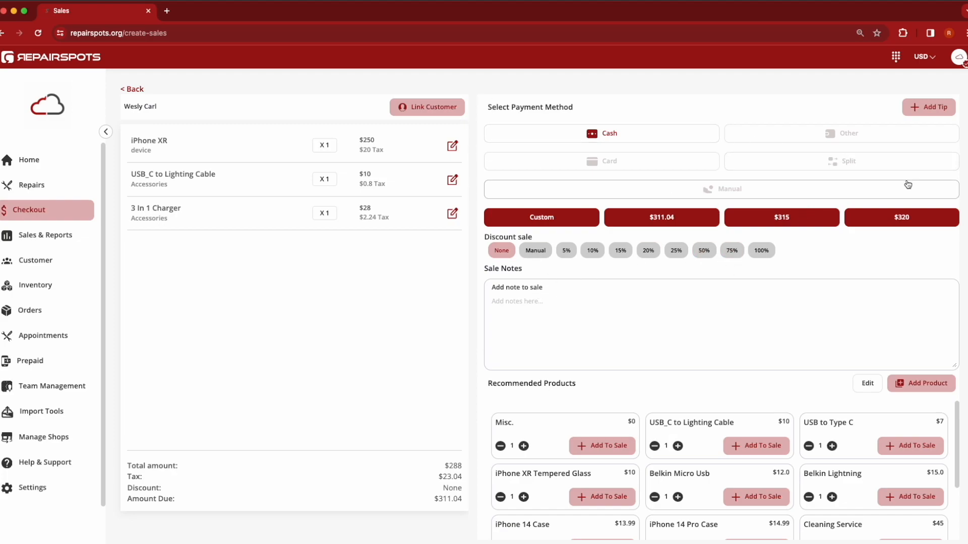
Add a custom tip of $20 to the sale, with a signature in the signature box
{"action": "left_click", "coordinate": [928, 112]}
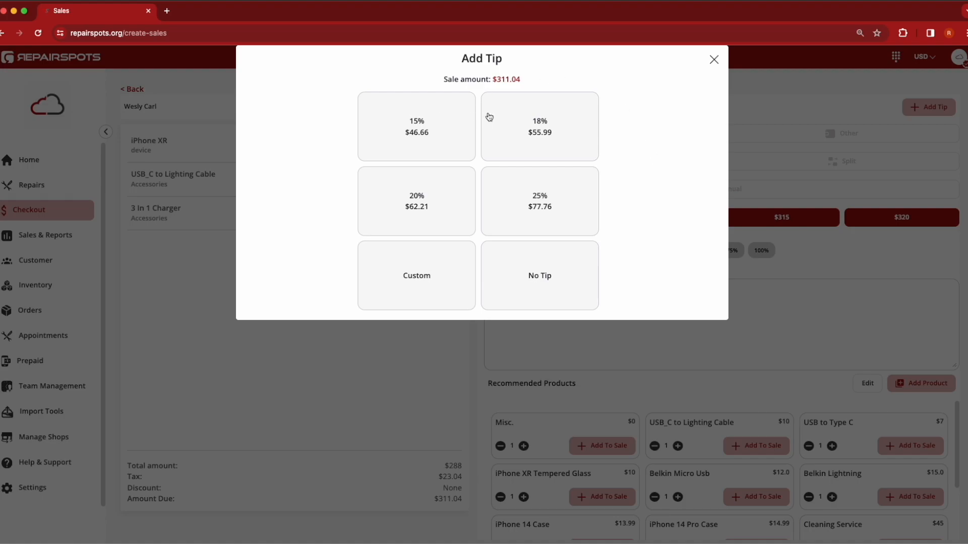
{"action": "left_click", "coordinate": [436, 262]}
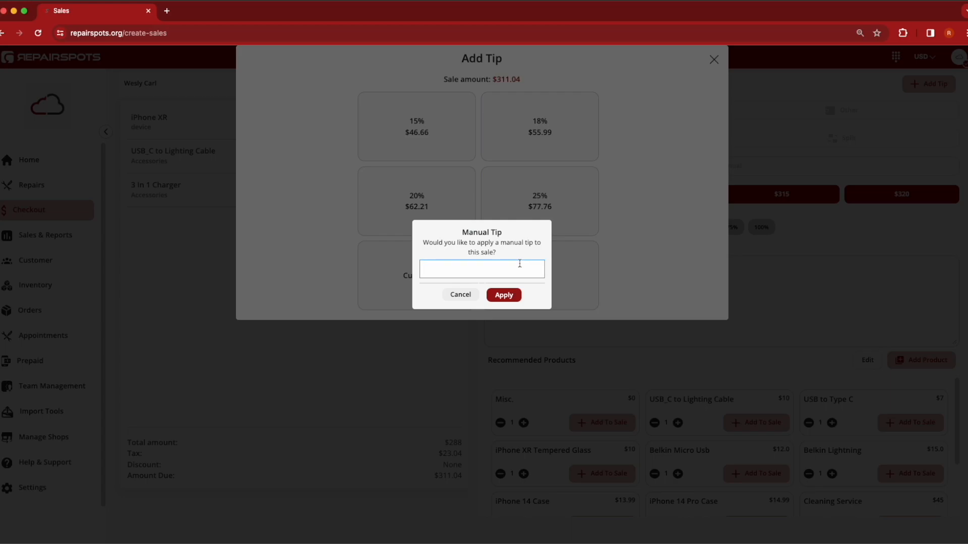
{"action": "type", "text": "2"}
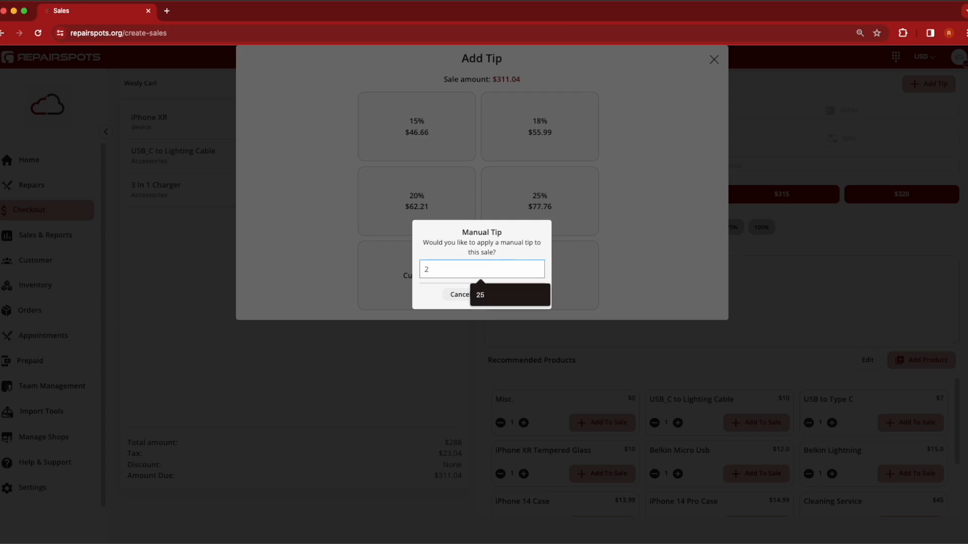
{"action": "type", "text": "0"}
{"action": "left_click", "coordinate": [508, 295]}
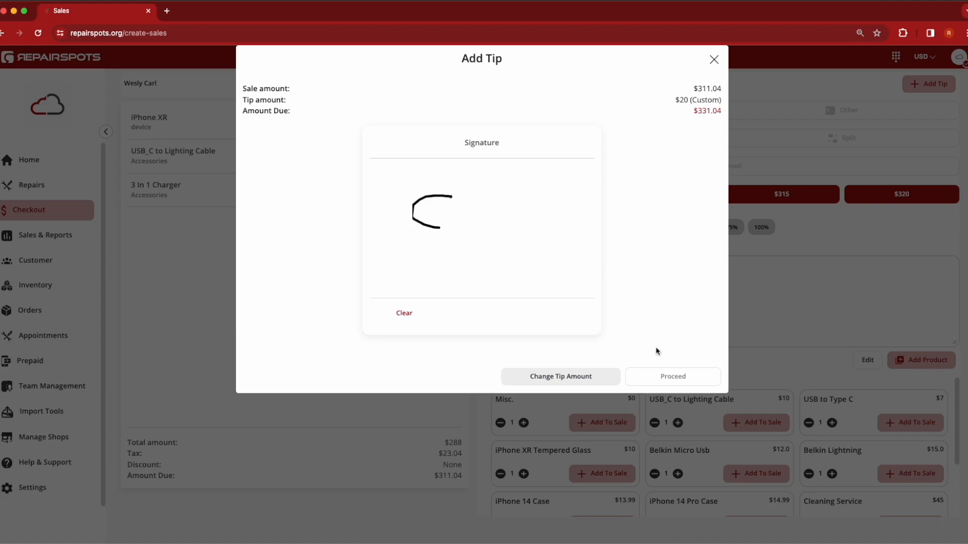
{"action": "left_click", "coordinate": [672, 376]}
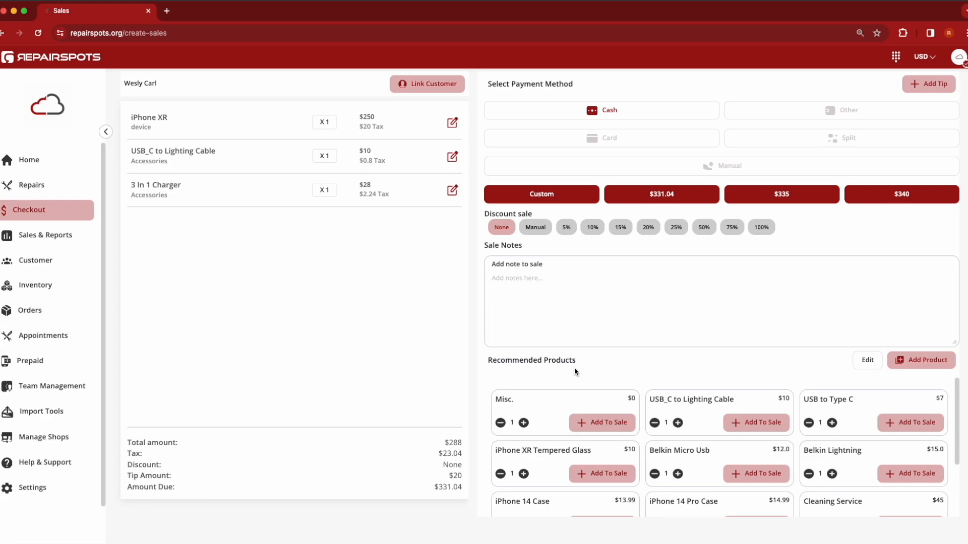
Check the edit mode of the recommended products, and add the 3 In 1 Charger accessory to that list
{"action": "left_click", "coordinate": [862, 367]}
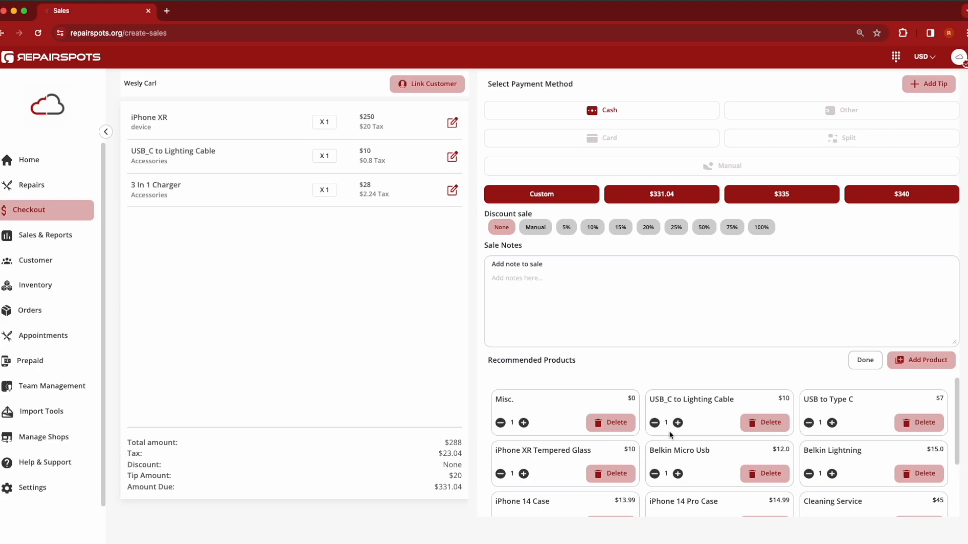
{"action": "left_click", "coordinate": [864, 362]}
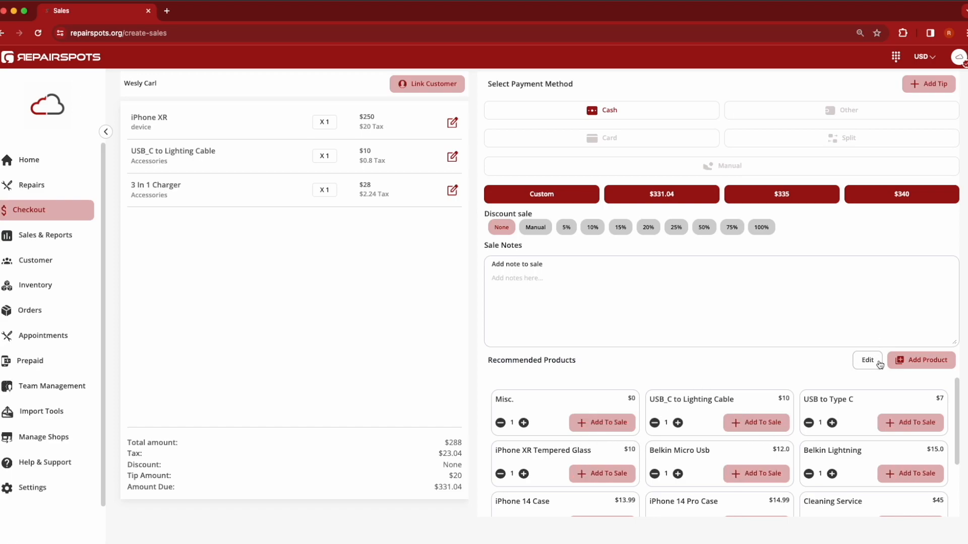
{"action": "left_click", "coordinate": [926, 364]}
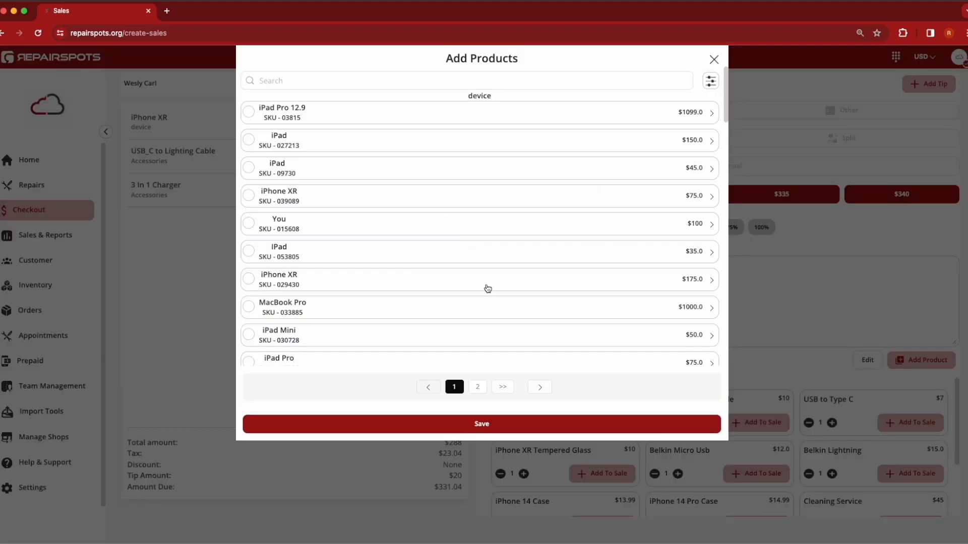
{"action": "scroll", "coordinate": [496, 298], "scroll_direction": "down", "scroll_amount": 10}
{"action": "scroll", "coordinate": [476, 298], "scroll_direction": "down", "scroll_amount": 5}
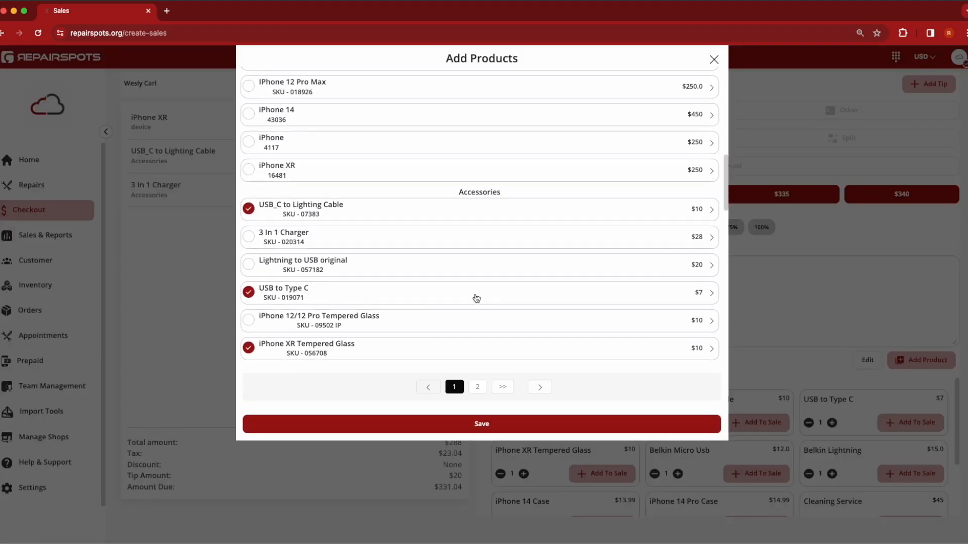
{"action": "left_click", "coordinate": [300, 215]}
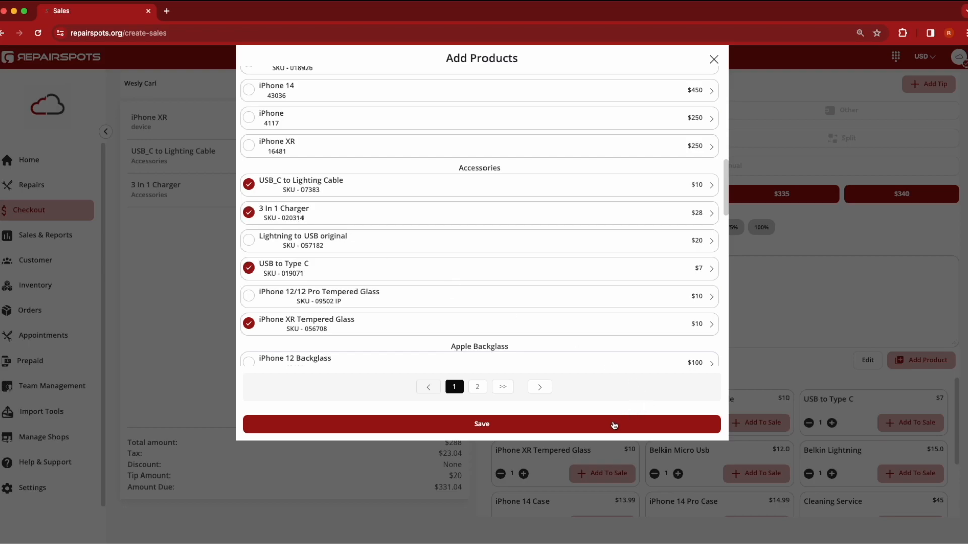
{"action": "left_click", "coordinate": [614, 425]}
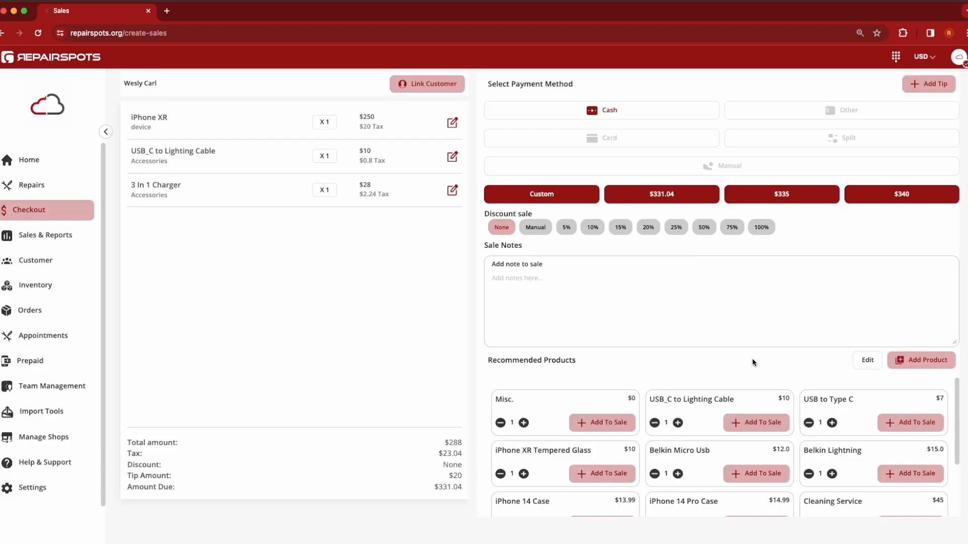
Look through the recommended products and add one iPhone XR Tempered Glass to the sale
{"action": "scroll", "coordinate": [665, 410], "scroll_direction": "down", "scroll_amount": 3}
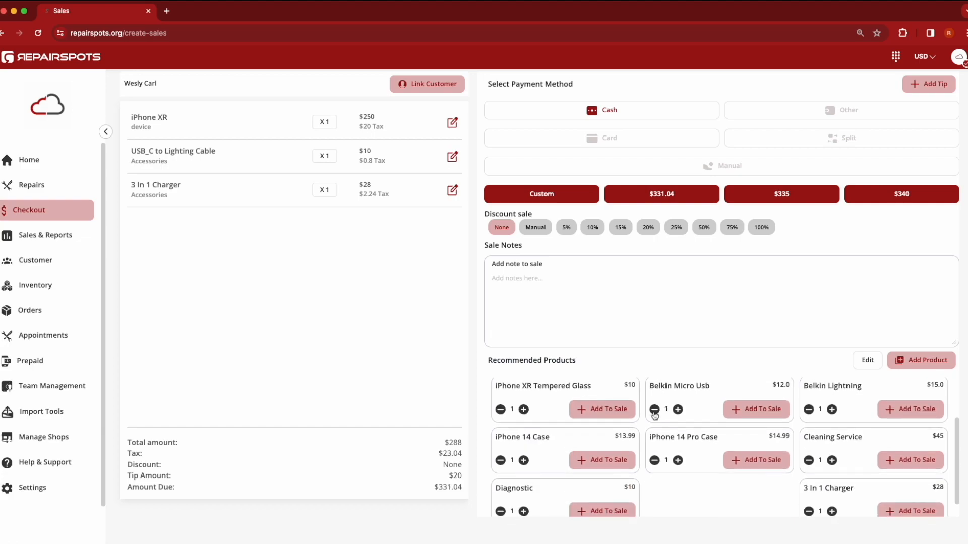
{"action": "scroll", "coordinate": [654, 414], "scroll_direction": "up", "scroll_amount": 3}
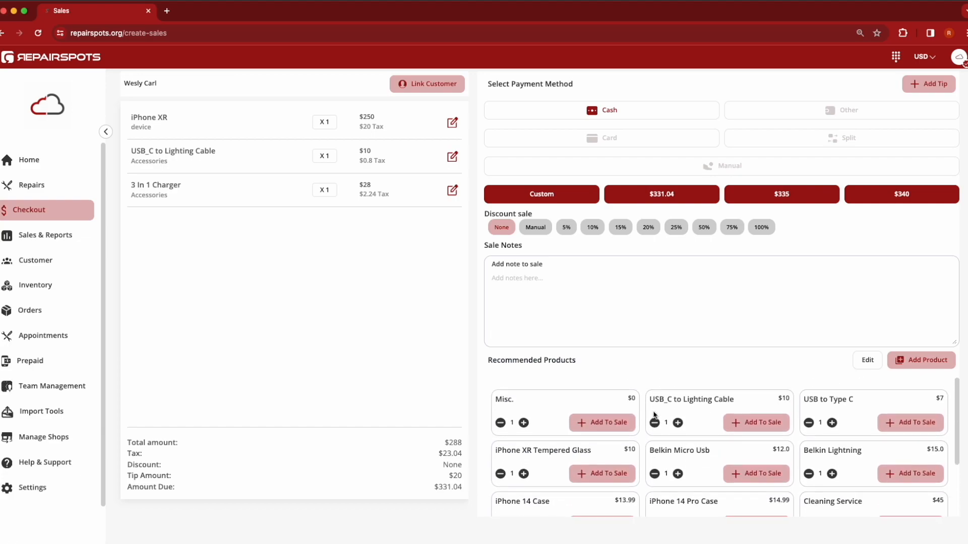
{"action": "scroll", "coordinate": [654, 416], "scroll_direction": "down", "scroll_amount": 1}
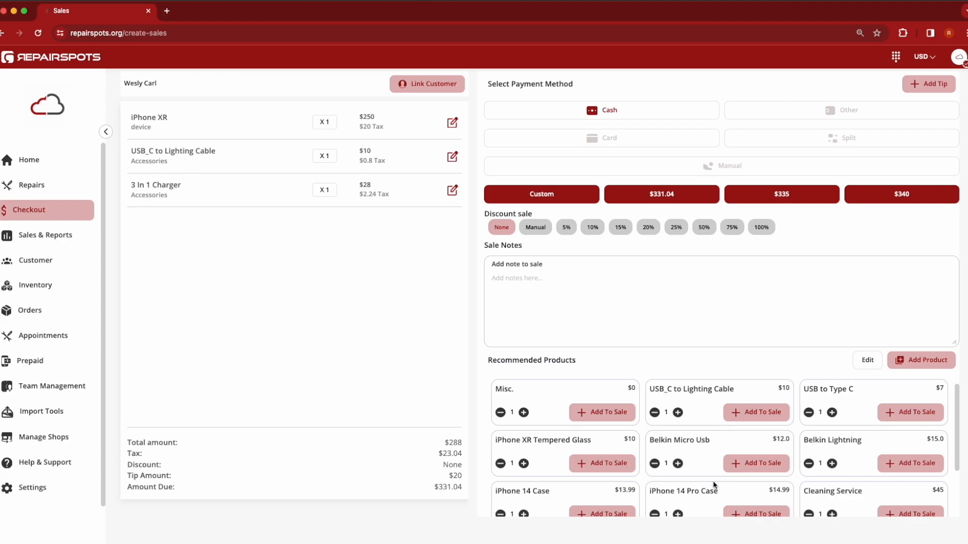
{"action": "left_click", "coordinate": [612, 464]}
{"action": "scroll", "coordinate": [688, 352], "scroll_direction": "up", "scroll_amount": 1}
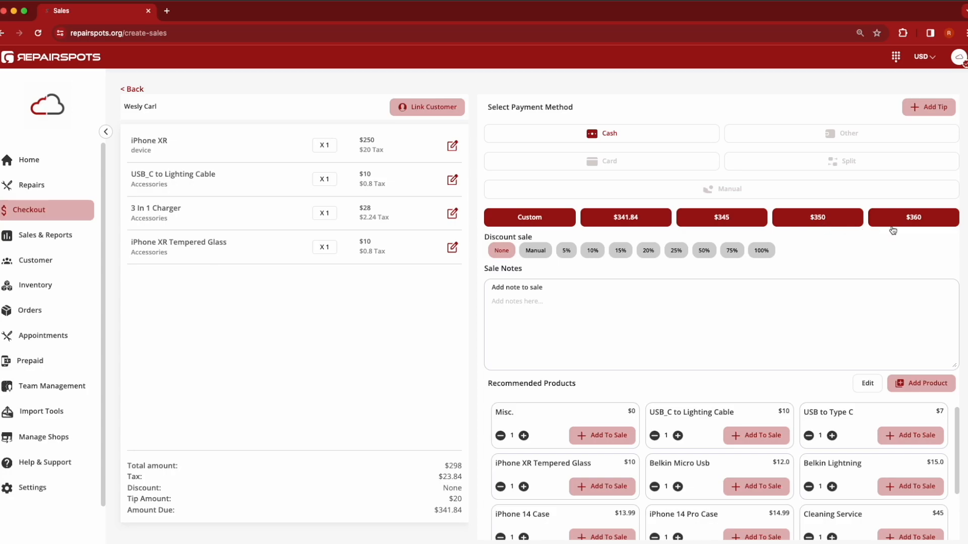
View the custom cash amount form and close it, and check the choices under the Other and Card payment methods
{"action": "left_click", "coordinate": [533, 220]}
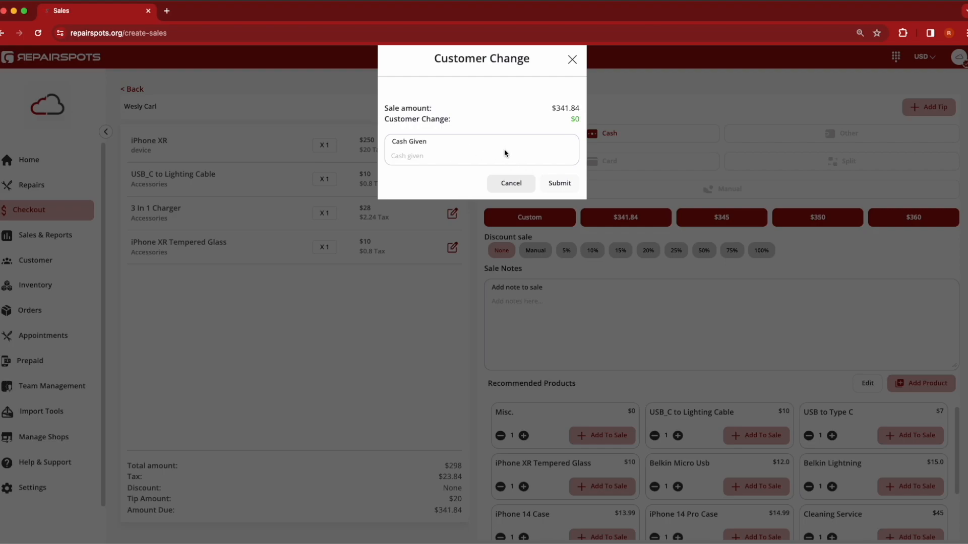
{"action": "left_click", "coordinate": [573, 65]}
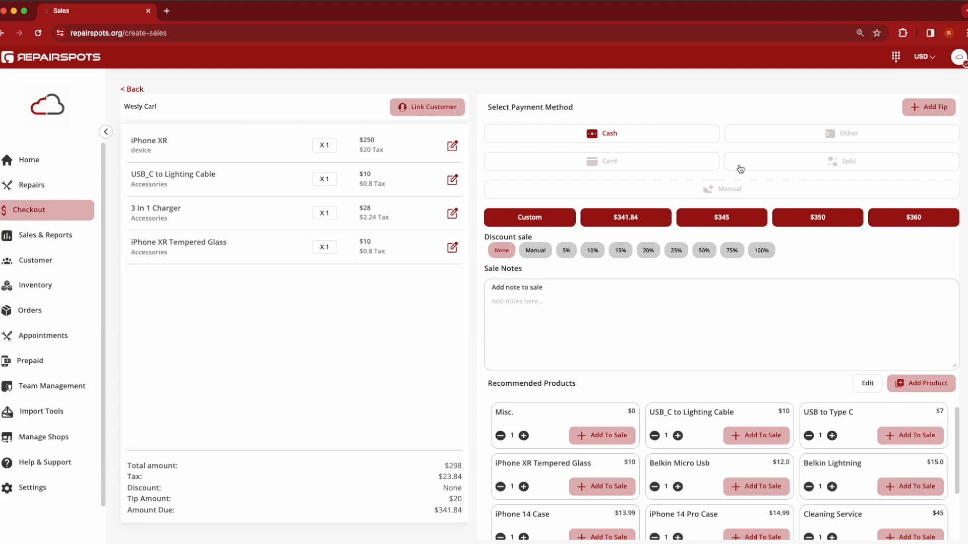
{"action": "left_click", "coordinate": [823, 134]}
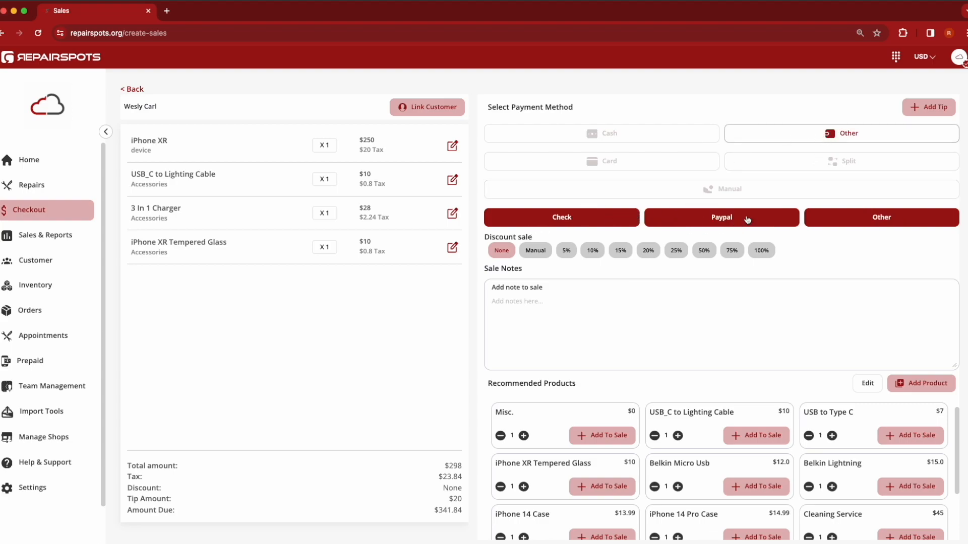
{"action": "left_click", "coordinate": [630, 164]}
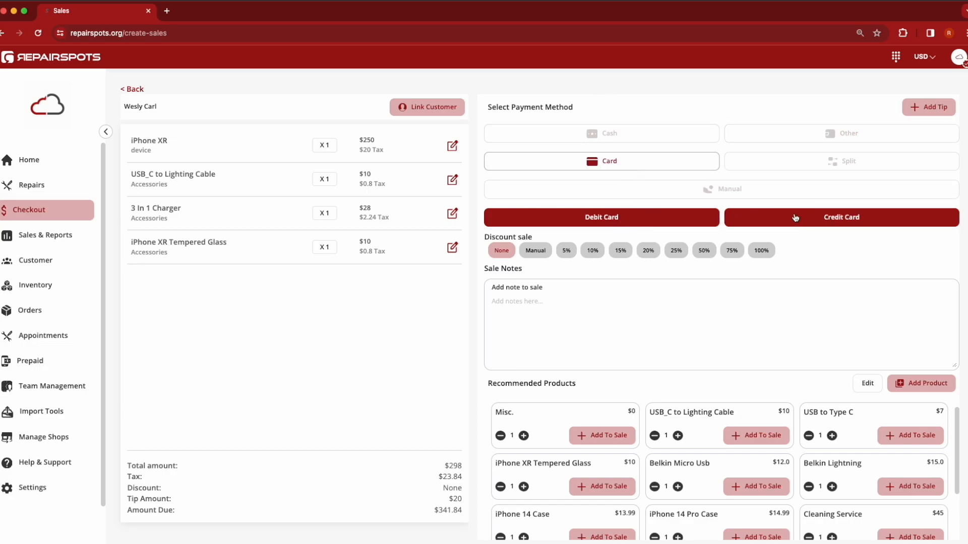
Examine the split payment form and its payment combinations, close it, and check the Manual and Card payment choices
{"action": "left_click", "coordinate": [813, 168]}
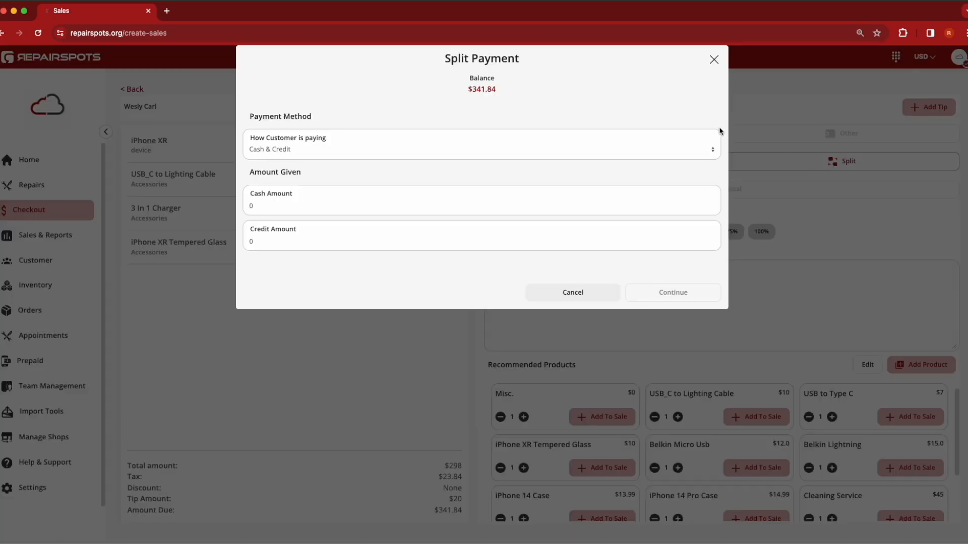
{"action": "left_click", "coordinate": [466, 150]}
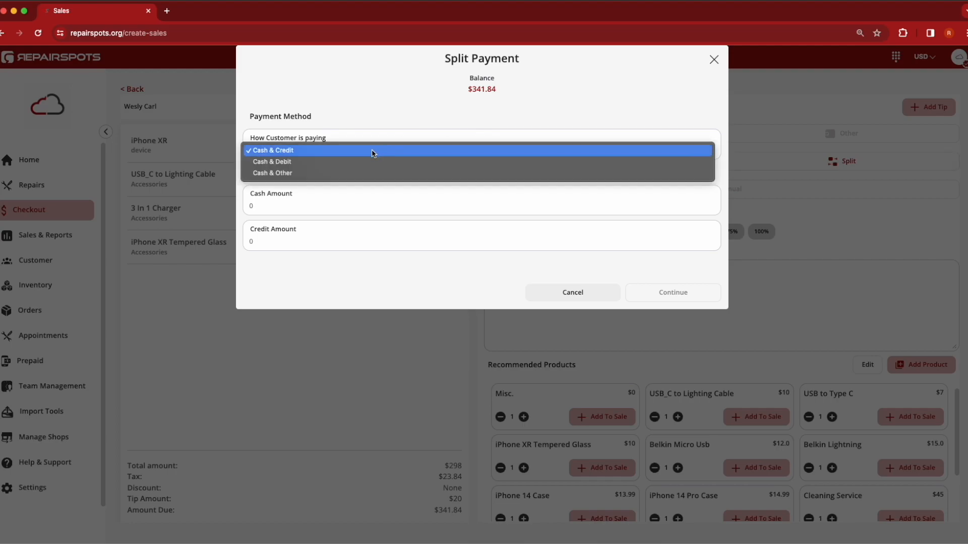
{"action": "left_click", "coordinate": [383, 108]}
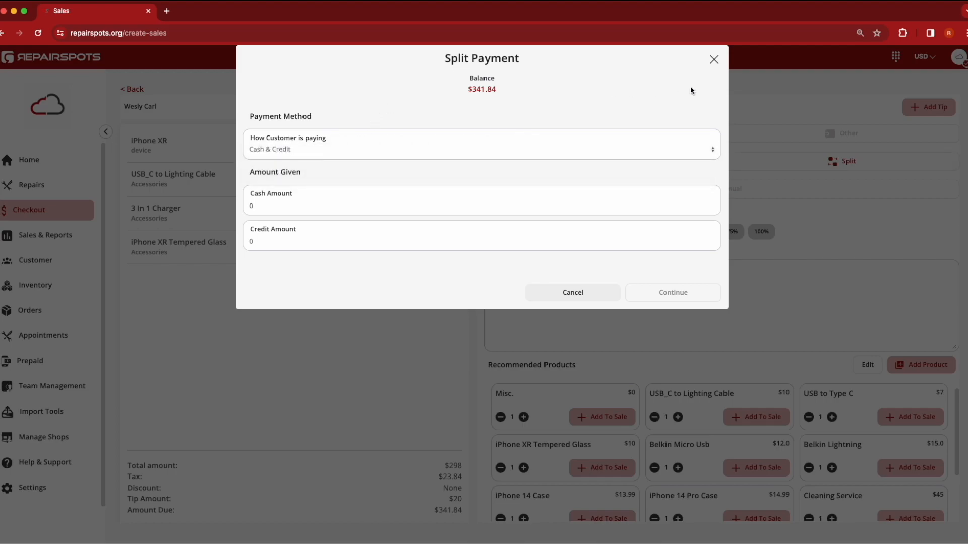
{"action": "left_click", "coordinate": [714, 60]}
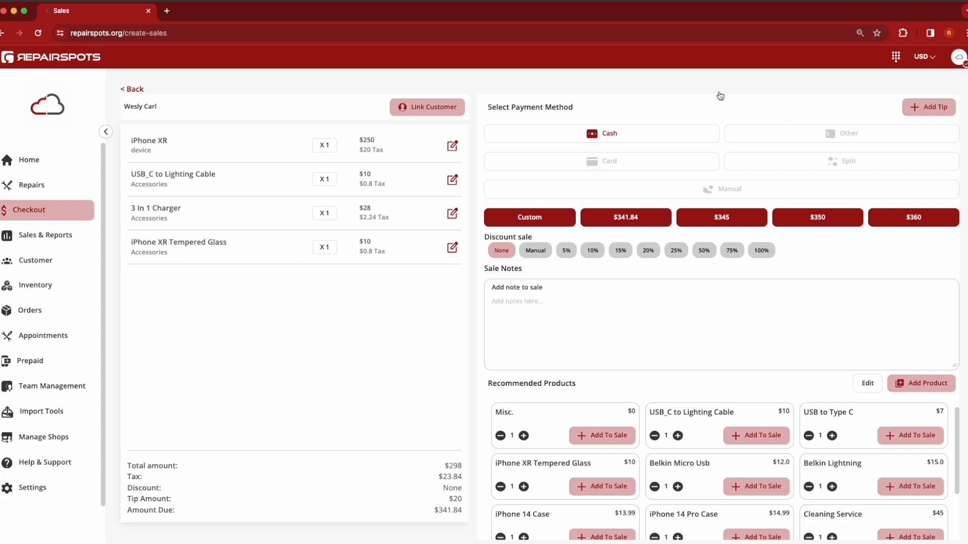
{"action": "left_click", "coordinate": [719, 196]}
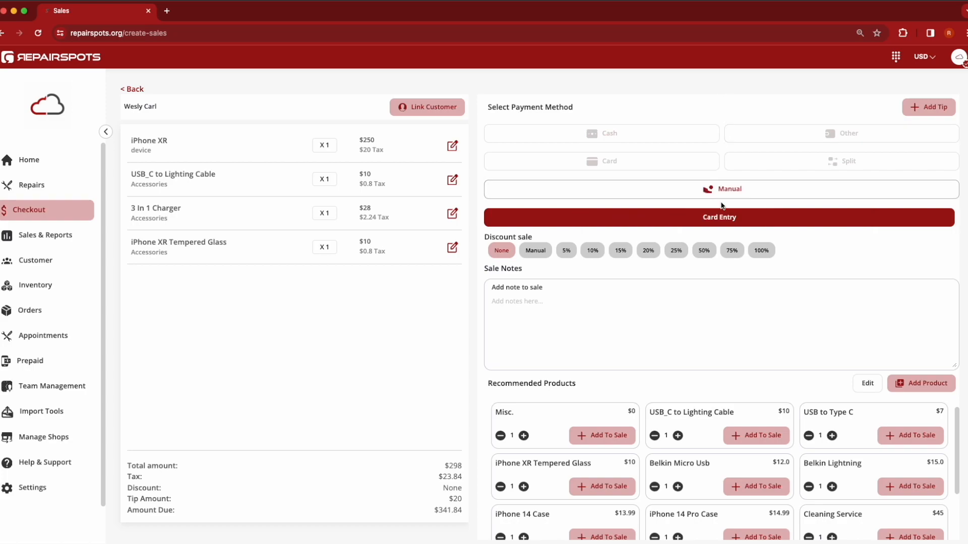
{"action": "left_click", "coordinate": [632, 165]}
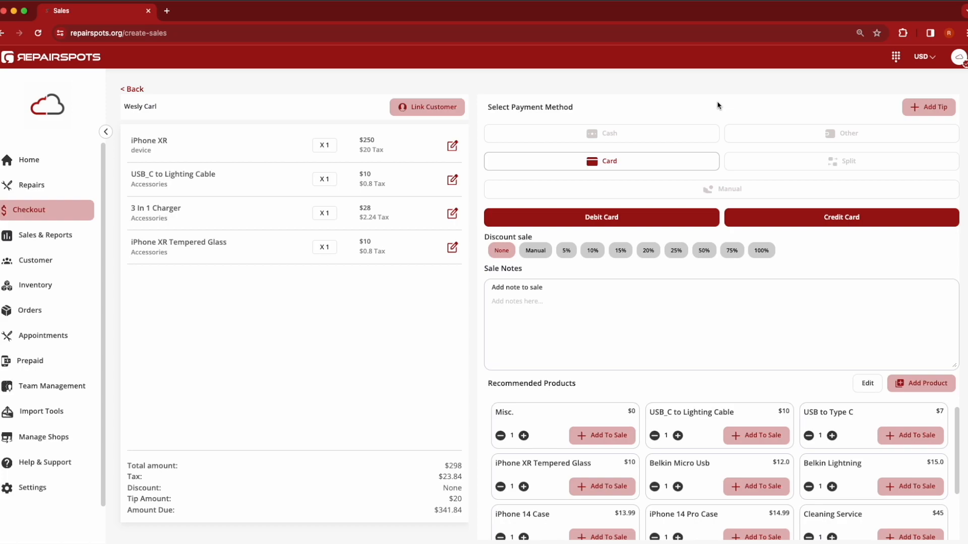
Complete the sale with Cash as the payment method and $360 as the amount given, and check the customer change
{"action": "left_click", "coordinate": [595, 136]}
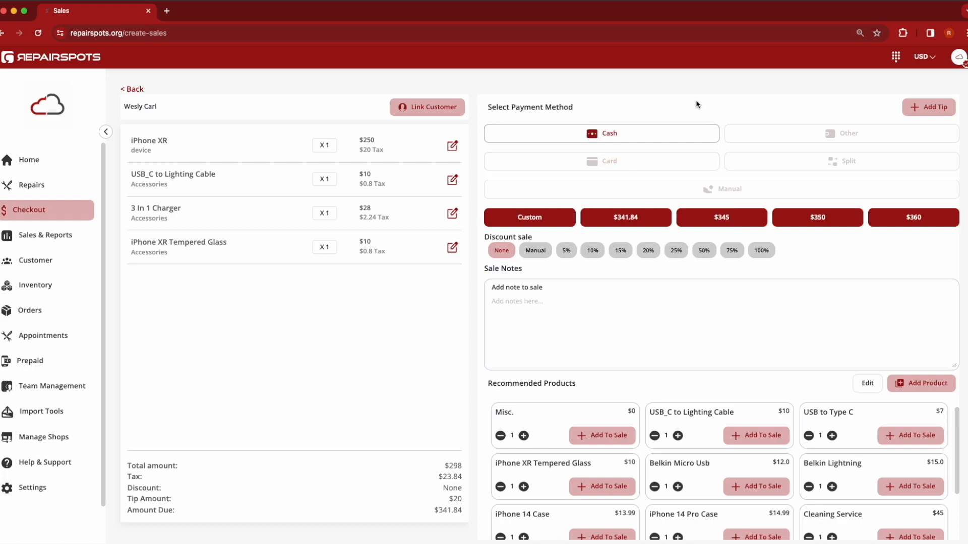
{"action": "left_click", "coordinate": [916, 217]}
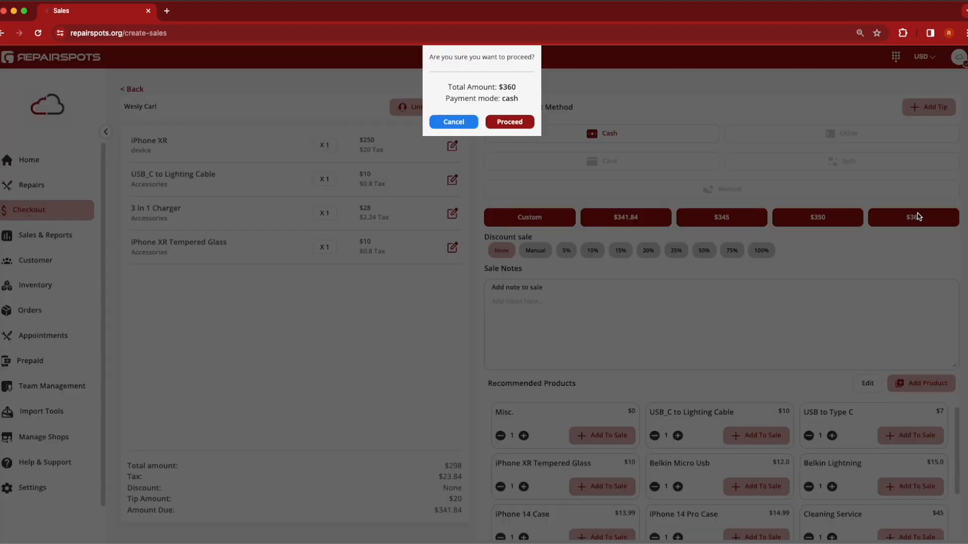
{"action": "left_click", "coordinate": [501, 123]}
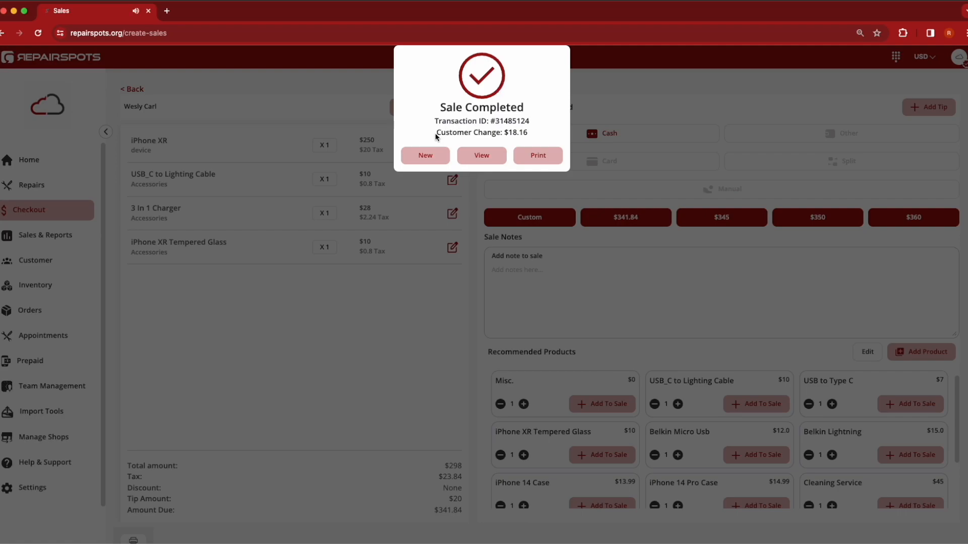
{"action": "left_click_drag", "start_coordinate": [508, 133], "coordinate": [529, 130]}
{"action": "left_click", "coordinate": [522, 124]}
View the completed sale's receipt, read through its items and totals, and check the receipt print options
{"action": "left_click", "coordinate": [491, 159]}
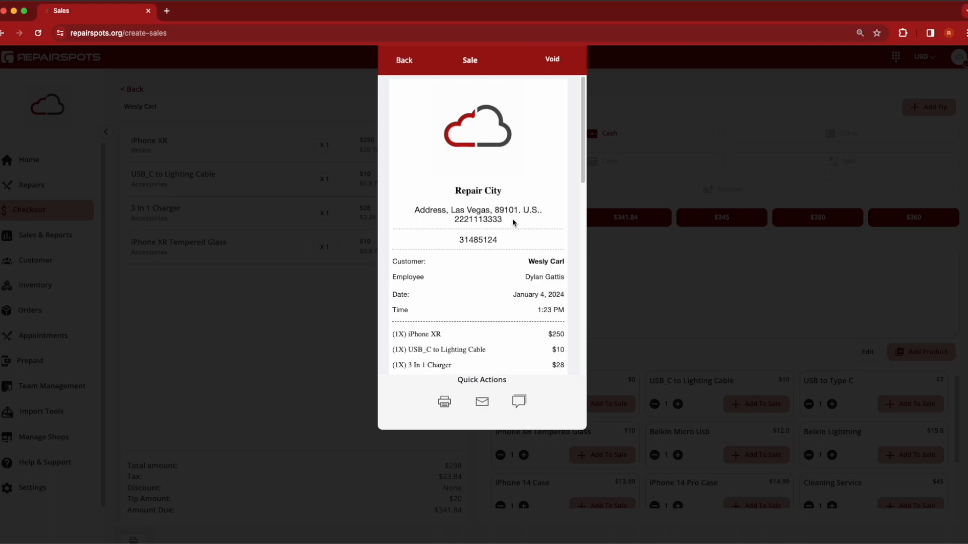
{"action": "scroll", "coordinate": [520, 245], "scroll_direction": "down", "scroll_amount": 2}
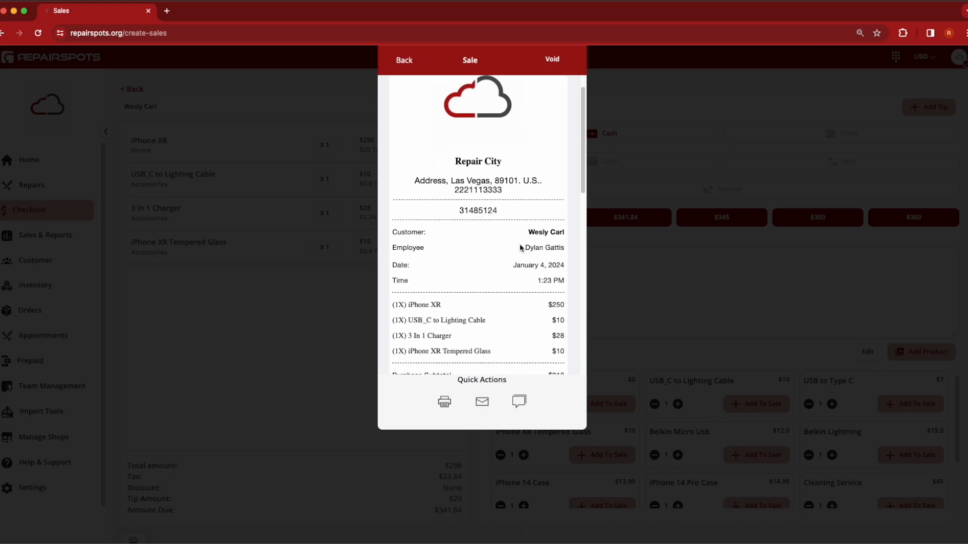
{"action": "scroll", "coordinate": [473, 233], "scroll_direction": "down", "scroll_amount": 3}
{"action": "scroll", "coordinate": [510, 245], "scroll_direction": "down", "scroll_amount": 6}
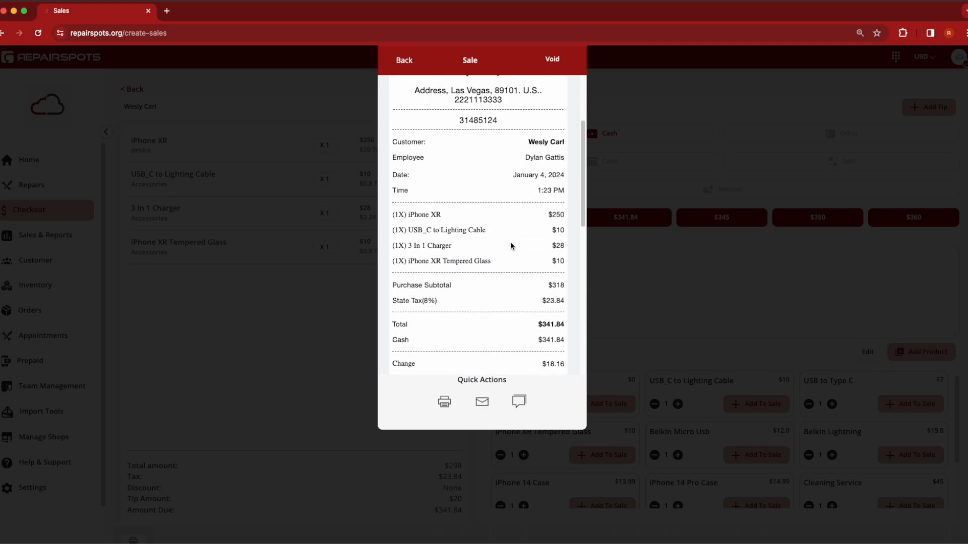
{"action": "scroll", "coordinate": [510, 241], "scroll_direction": "up", "scroll_amount": 8}
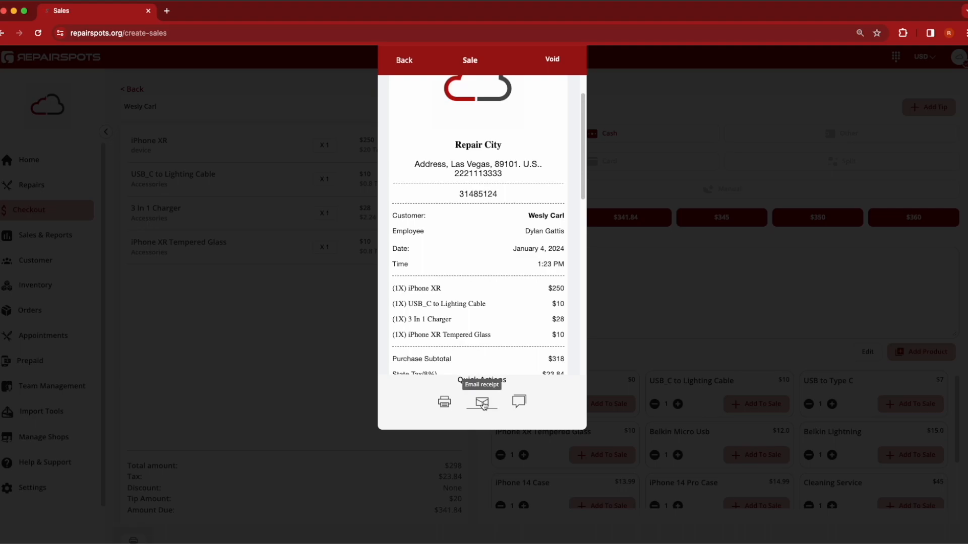
{"action": "left_click", "coordinate": [454, 404]}
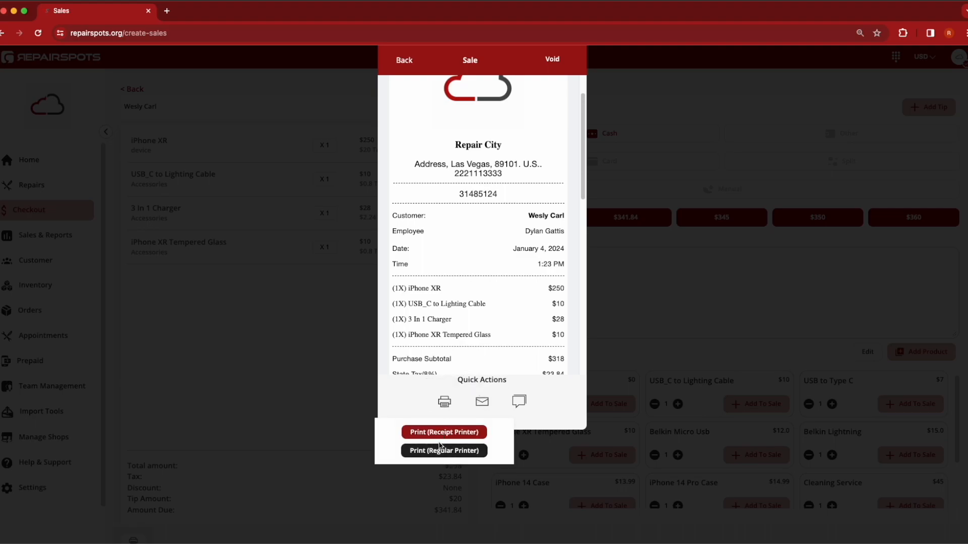
{"action": "left_click", "coordinate": [423, 393]}
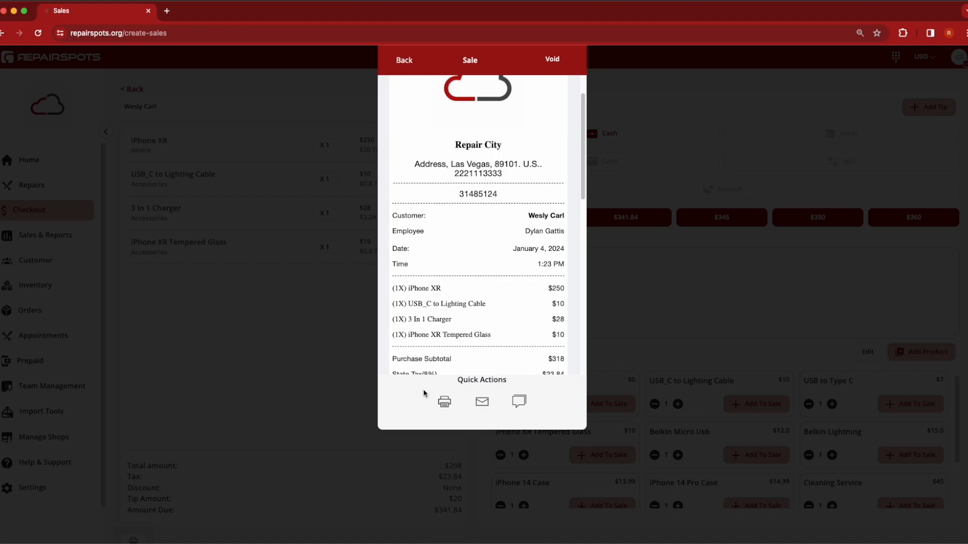
Close the receipt and start a new sale
{"action": "left_click", "coordinate": [403, 61]}
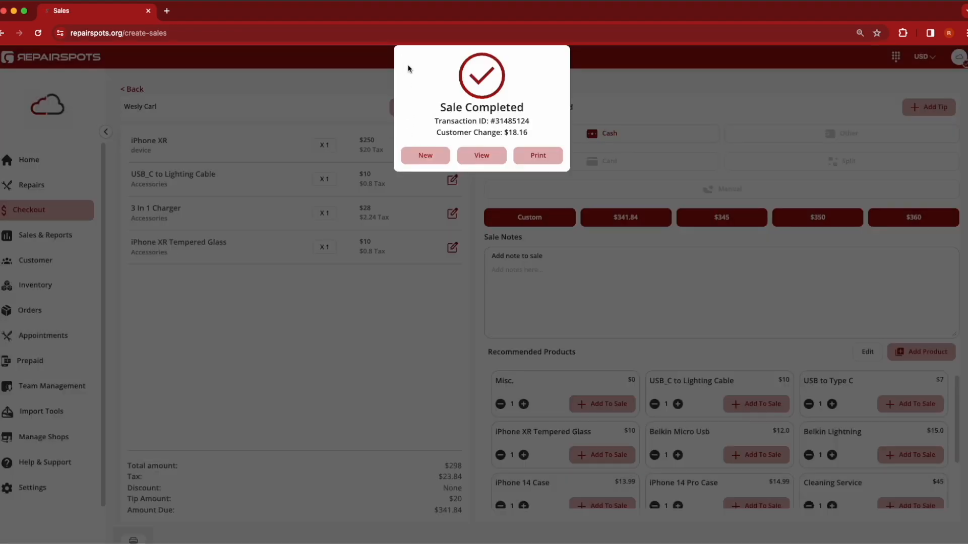
{"action": "left_click", "coordinate": [423, 157]}
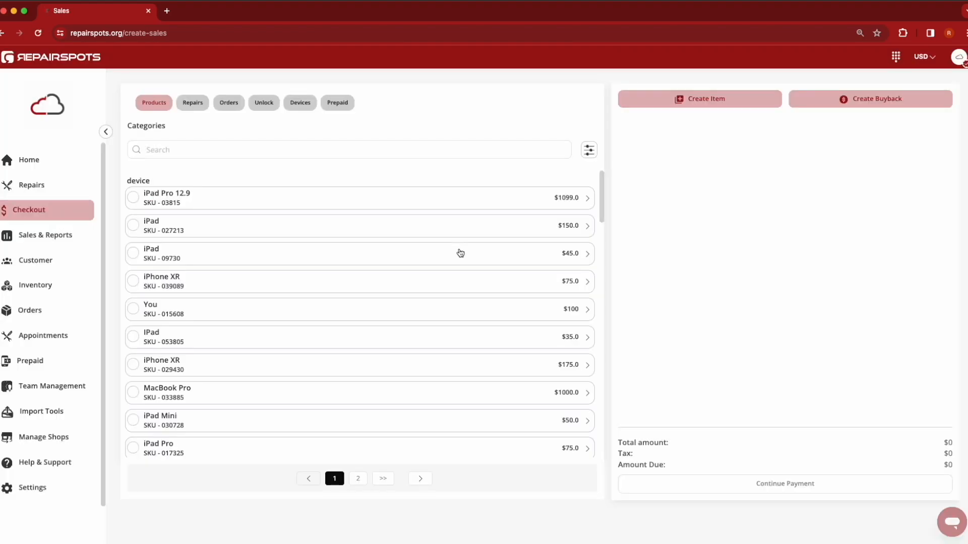